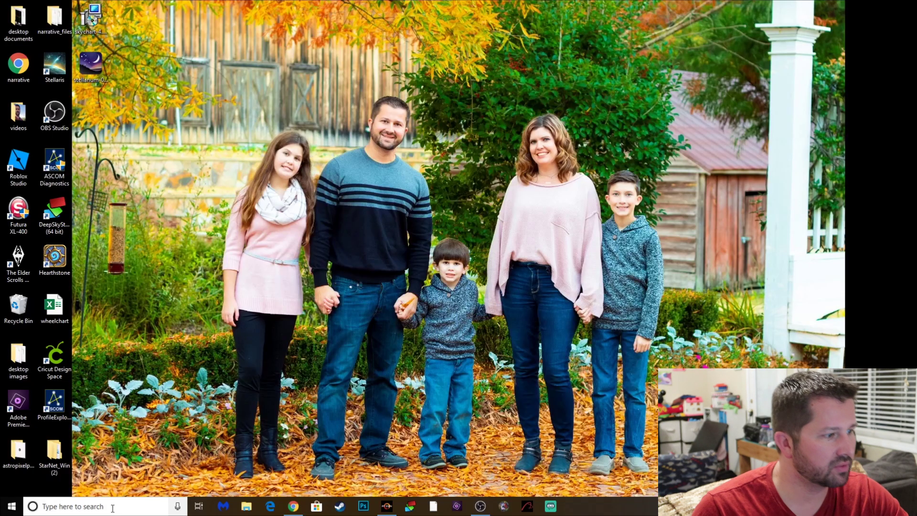
# - Launch EQASCOM Toolbox from a 'toolbox' search, move its window, and open Driver Setup
pyautogui.click(113, 510)
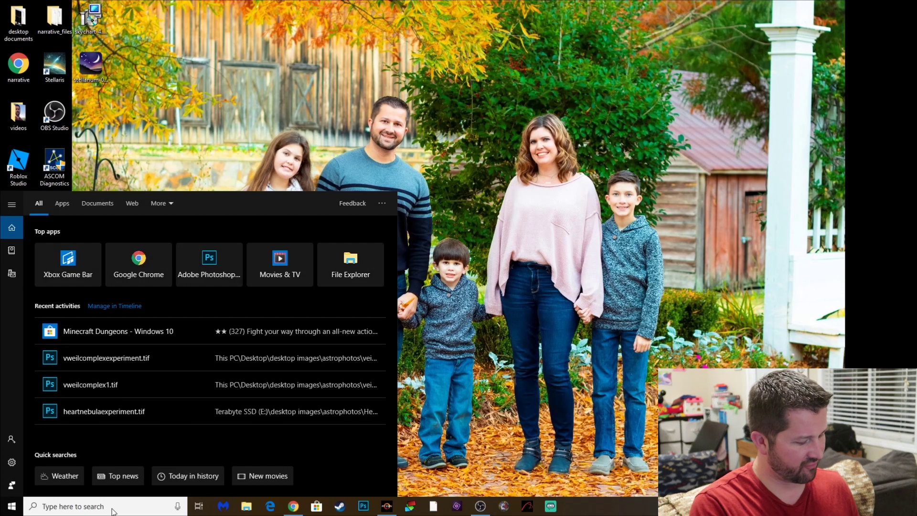
pyautogui.write('toolbox')
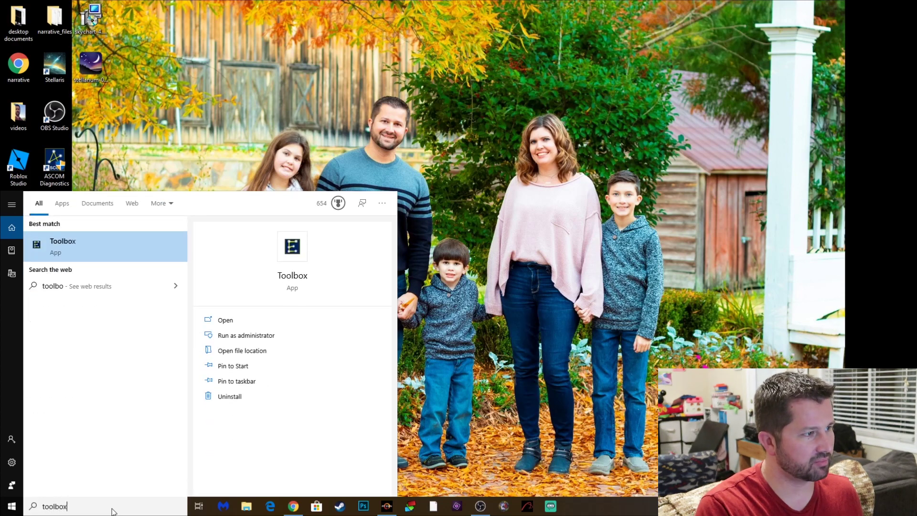
pyautogui.click(75, 245)
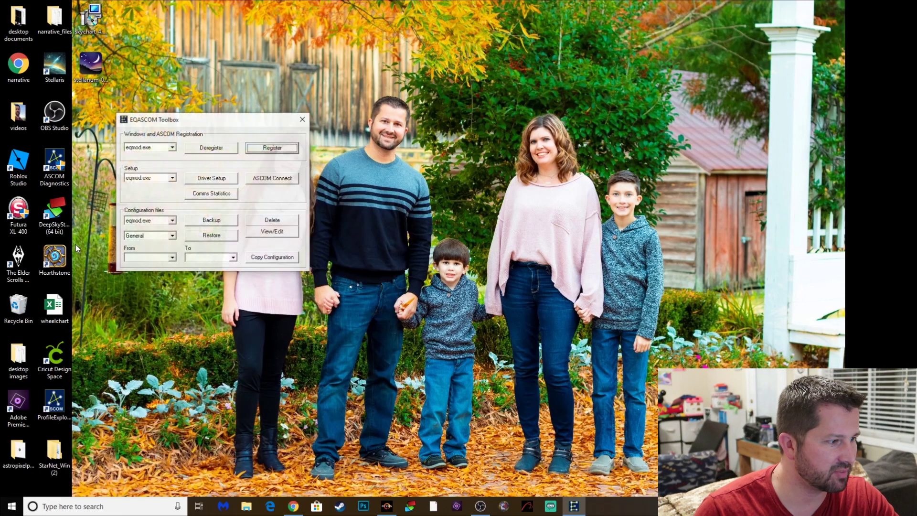
pyautogui.moveTo(194, 124); pyautogui.dragTo(271, 140)
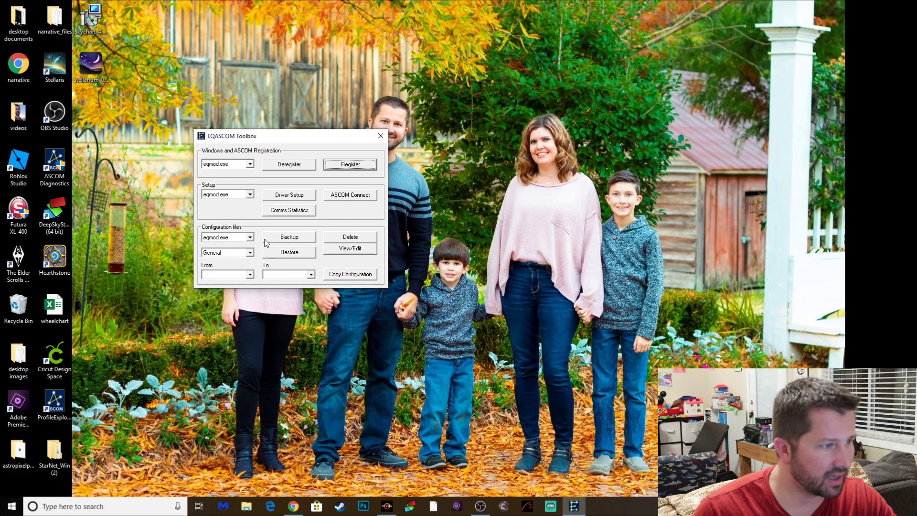
pyautogui.click(286, 197)
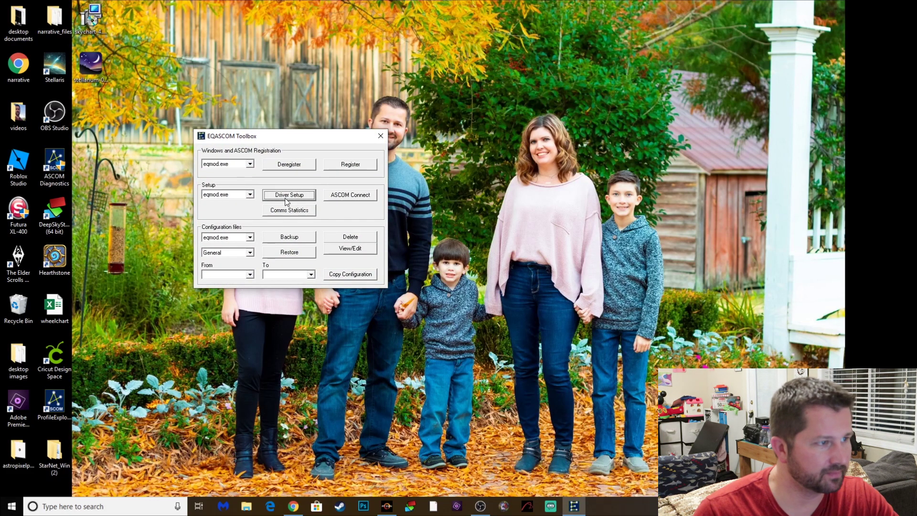
# - Centre the EQMOD ASCOM Setup dialog and bring the EQASCOM Quick Start Guide PDF forward
pyautogui.moveTo(176, 33); pyautogui.dragTo(447, 104)
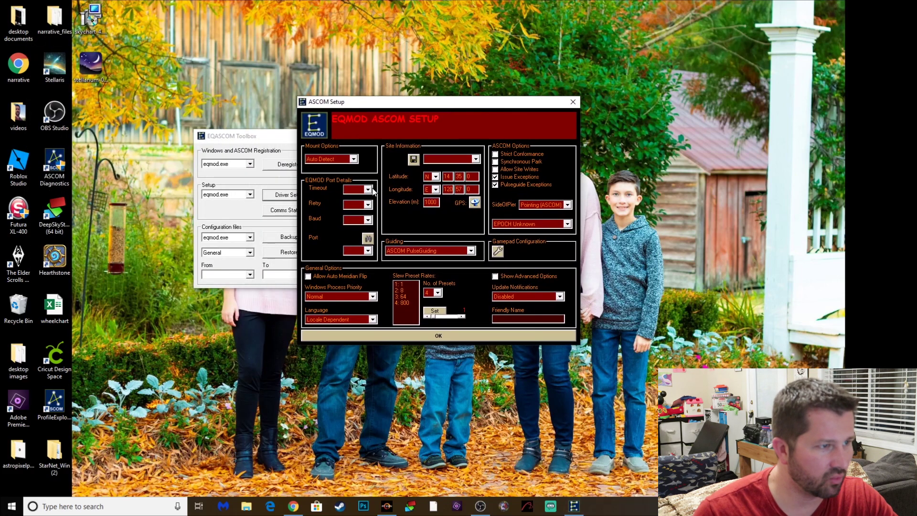
pyautogui.moveTo(376, 102); pyautogui.dragTo(373, 101)
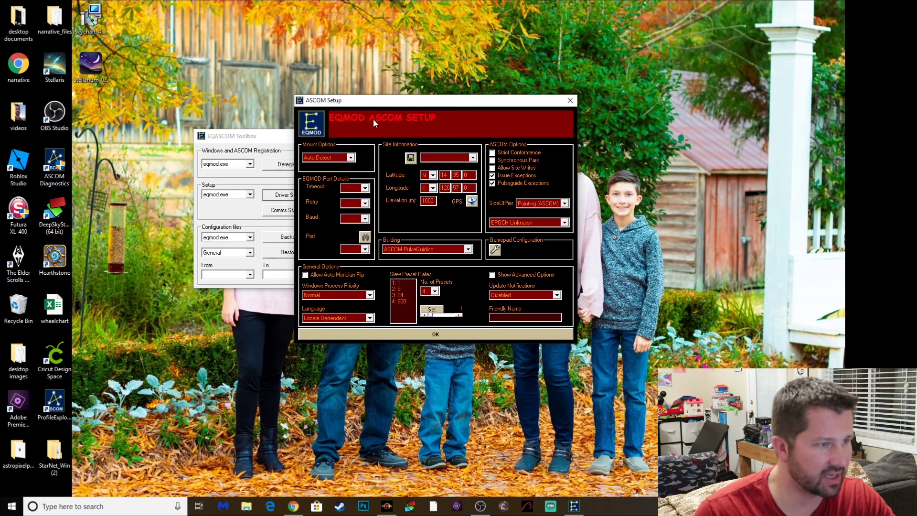
pyautogui.click(293, 506)
# - Place the setup dialog beside the guide page and set Timeout 1000 and Retry 2
pyautogui.moveTo(443, 110); pyautogui.dragTo(207, 155)
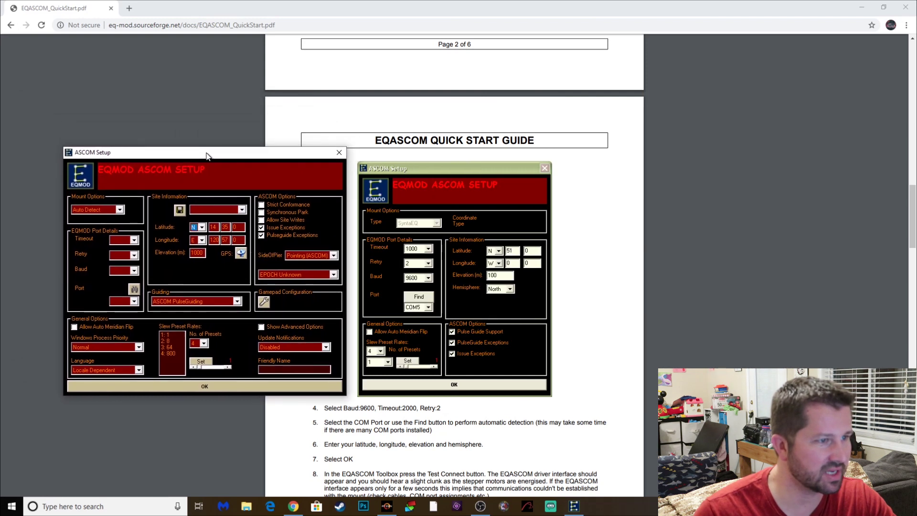
pyautogui.click(133, 240)
pyautogui.click(132, 253)
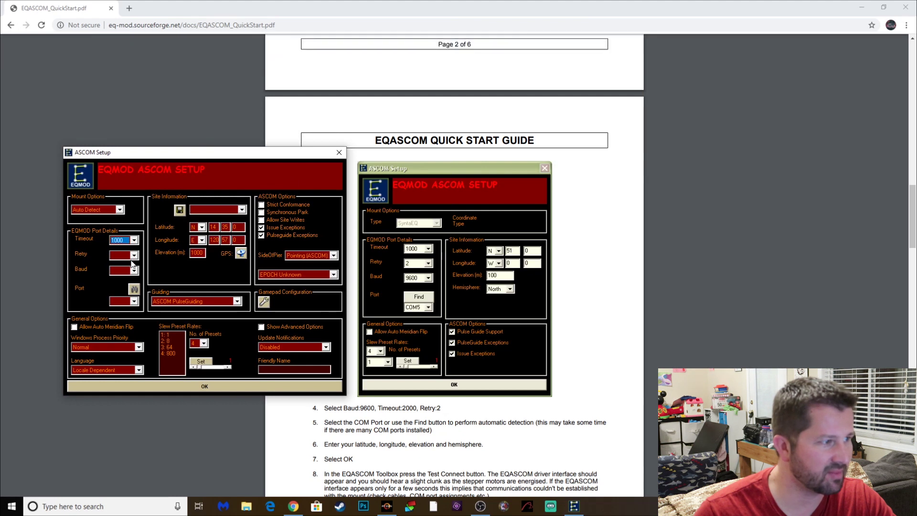
pyautogui.click(134, 256)
pyautogui.click(125, 270)
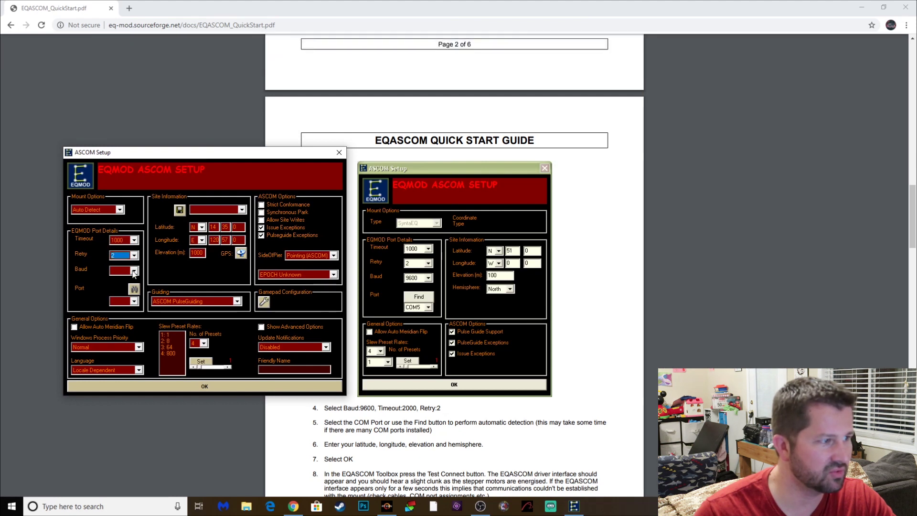
# - Set Baud to 9600, search for the mount's COM port, and save the driver settings
pyautogui.click(134, 271)
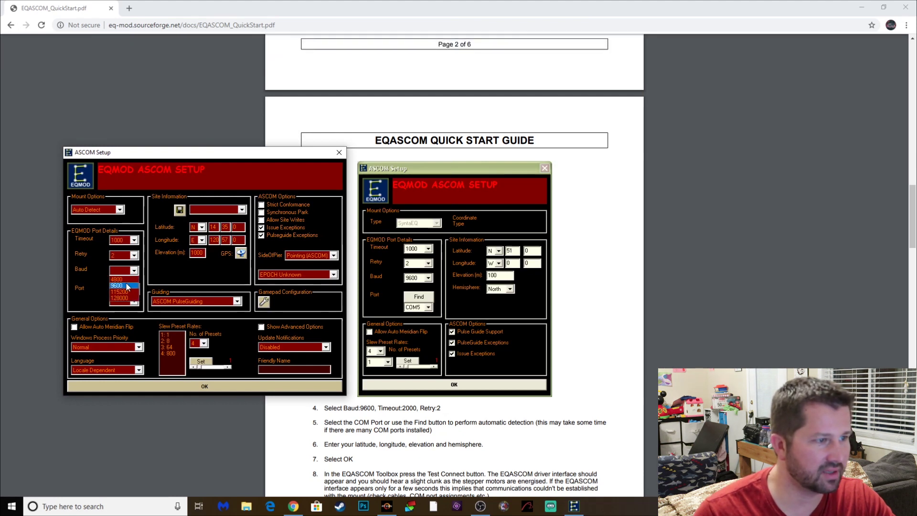
pyautogui.click(125, 285)
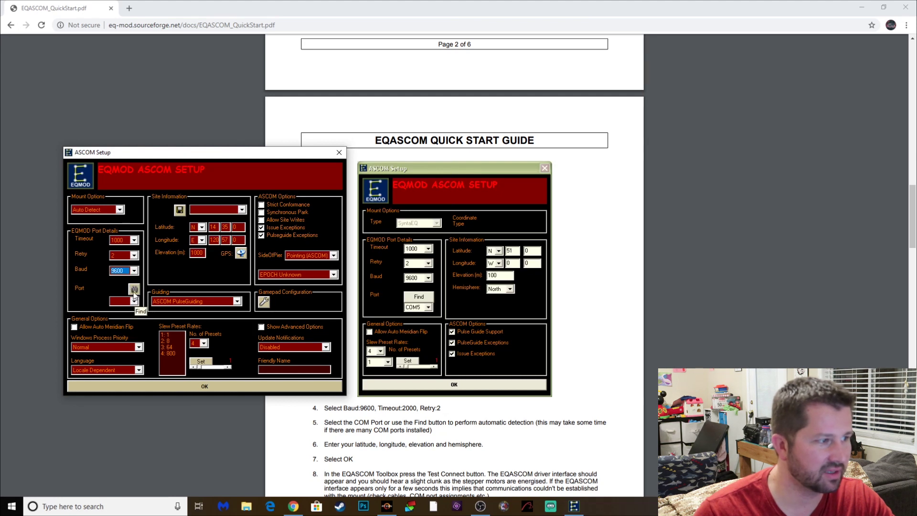
pyautogui.click(134, 290)
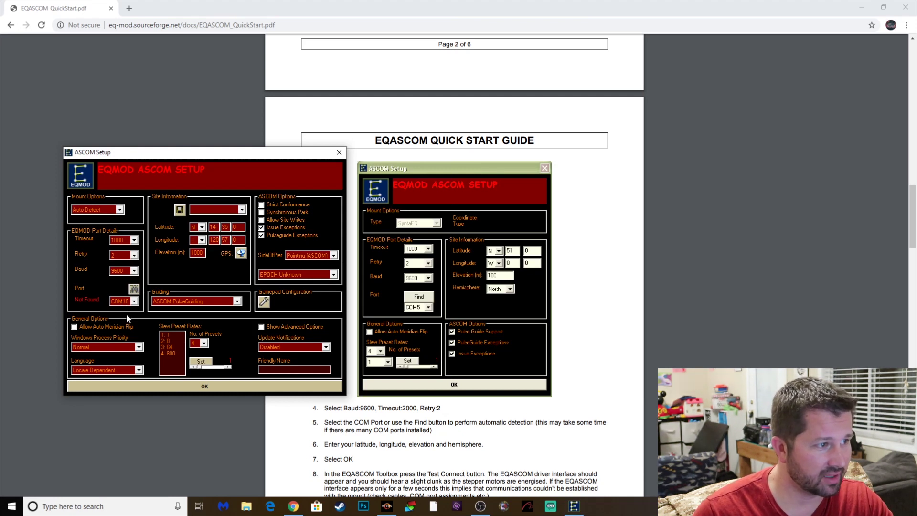
pyautogui.click(203, 386)
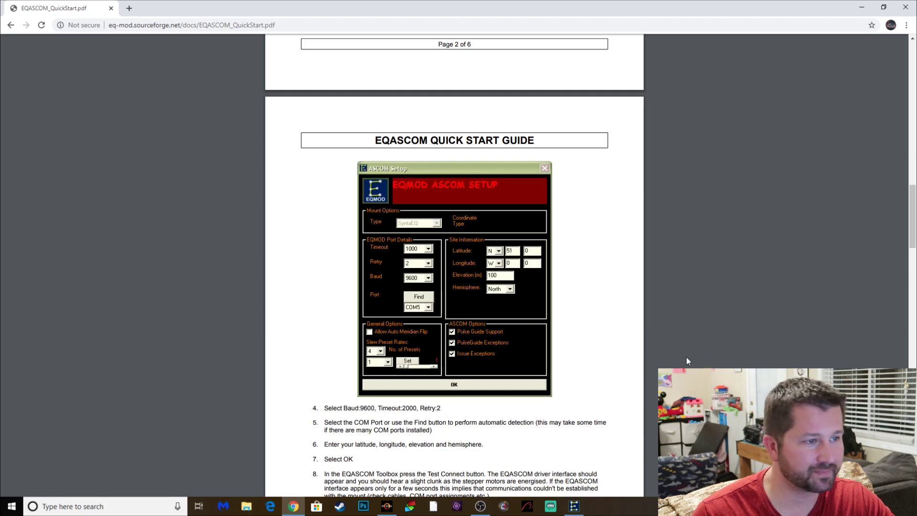
# - Minimize Chrome's Quick Start Guide PDF to reveal the EQASCOM Toolbox
pyautogui.click(862, 9)
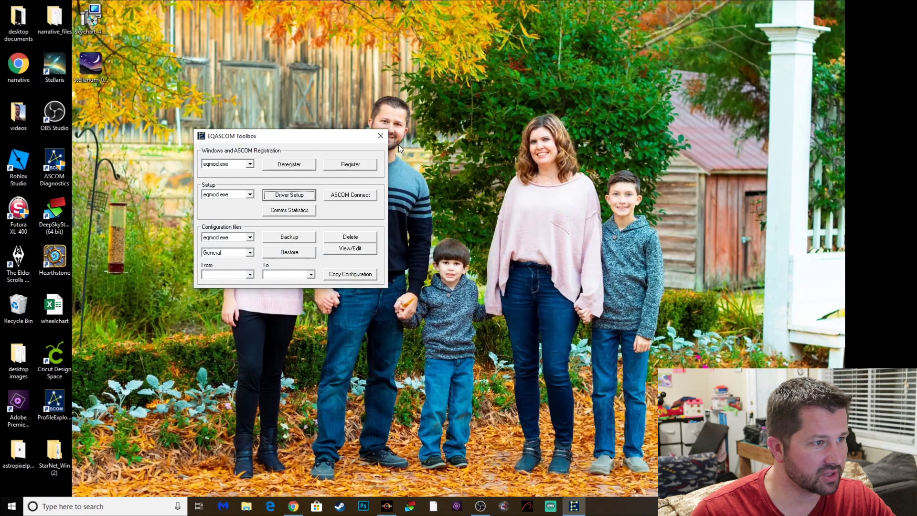
# - Close the Toolbox and install Cartes du Ciel V4.2.1 to C:\Program Files\Ciel with a desktop icon
pyautogui.click(380, 136)
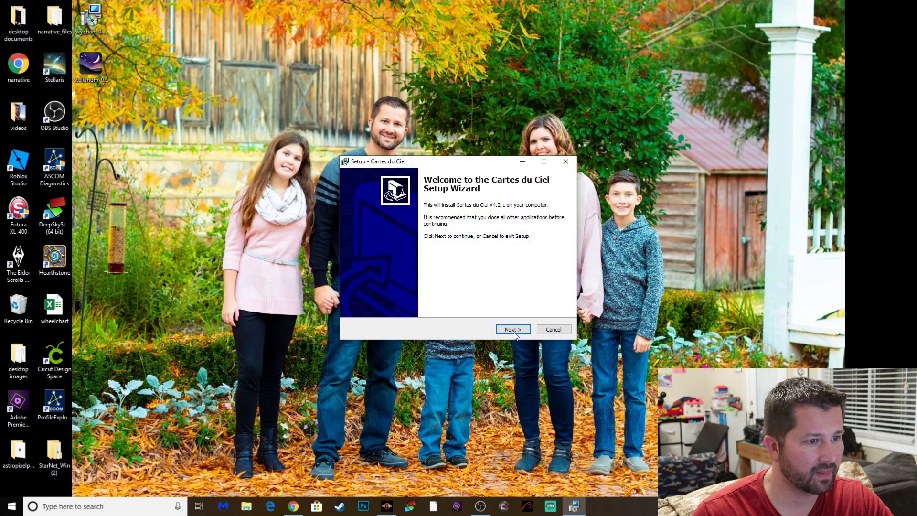
pyautogui.click(511, 329)
pyautogui.click(511, 330)
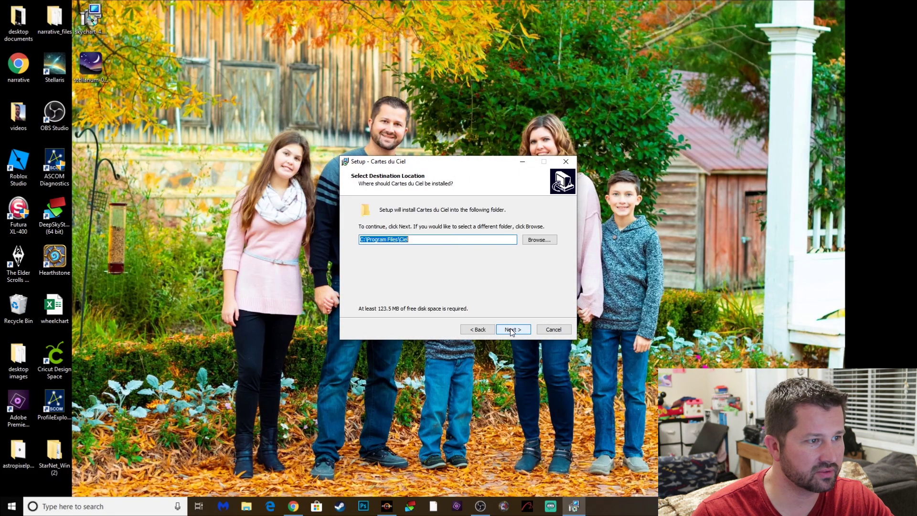
pyautogui.click(511, 330)
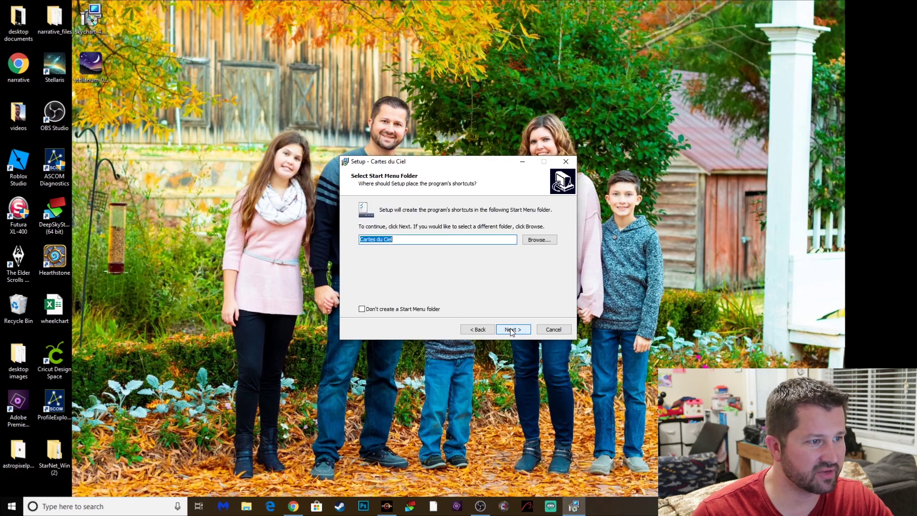
pyautogui.click(510, 330)
pyautogui.click(511, 329)
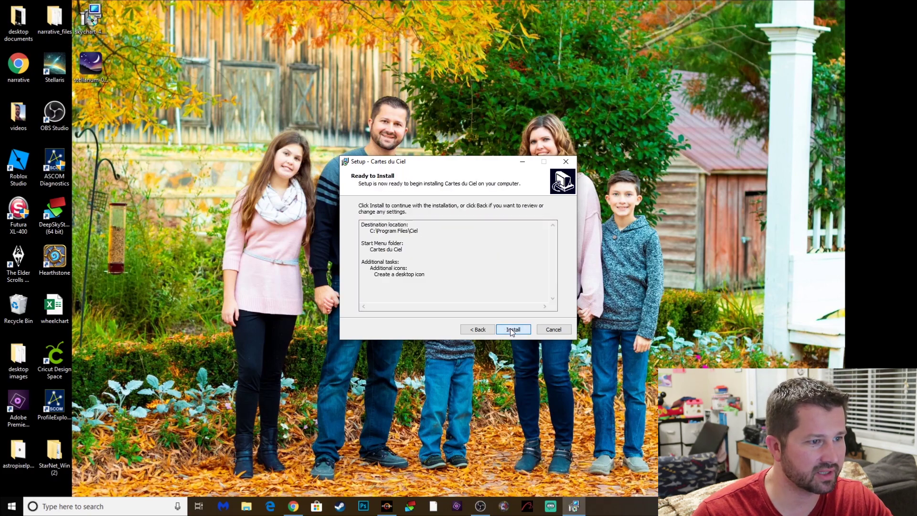
pyautogui.click(509, 328)
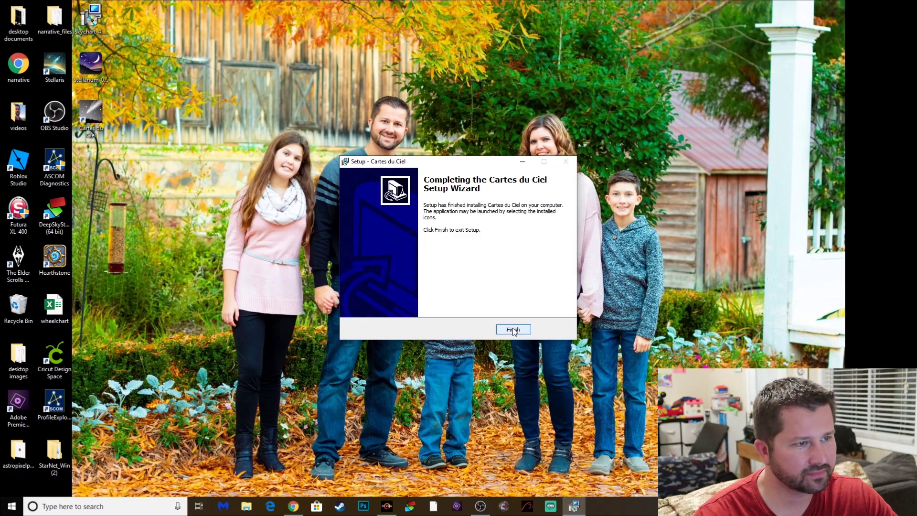
pyautogui.click(515, 335)
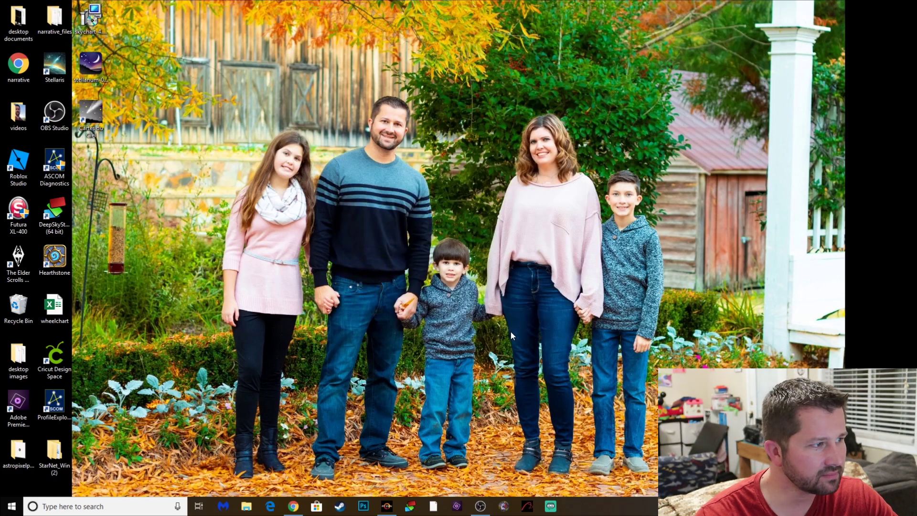
# - Launch Cartes du Ciel, fetch the Columbus location online, and set the United States - Georgia time zone
pyautogui.doubleClick(91, 113)
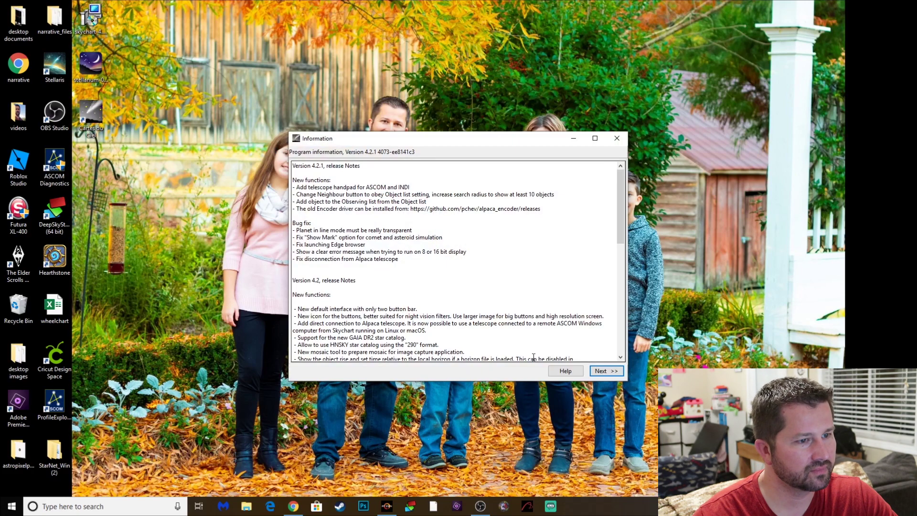
pyautogui.click(604, 371)
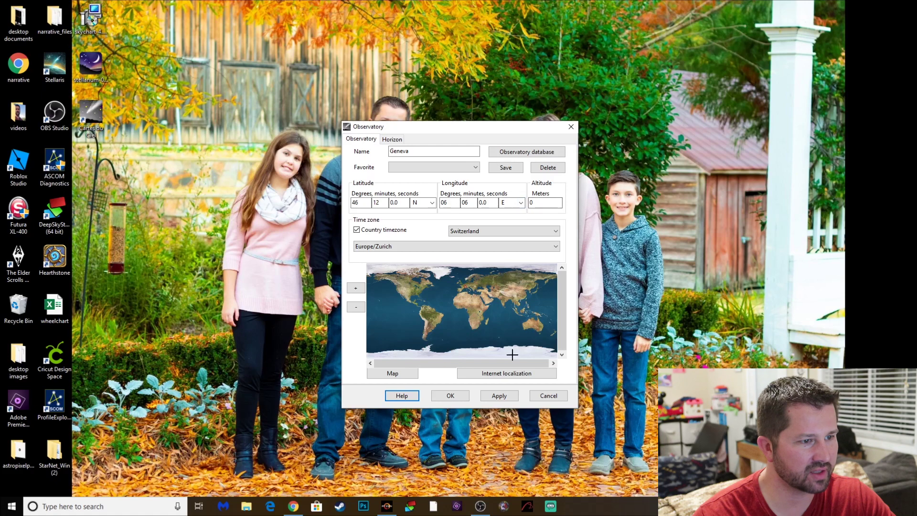
pyautogui.click(510, 375)
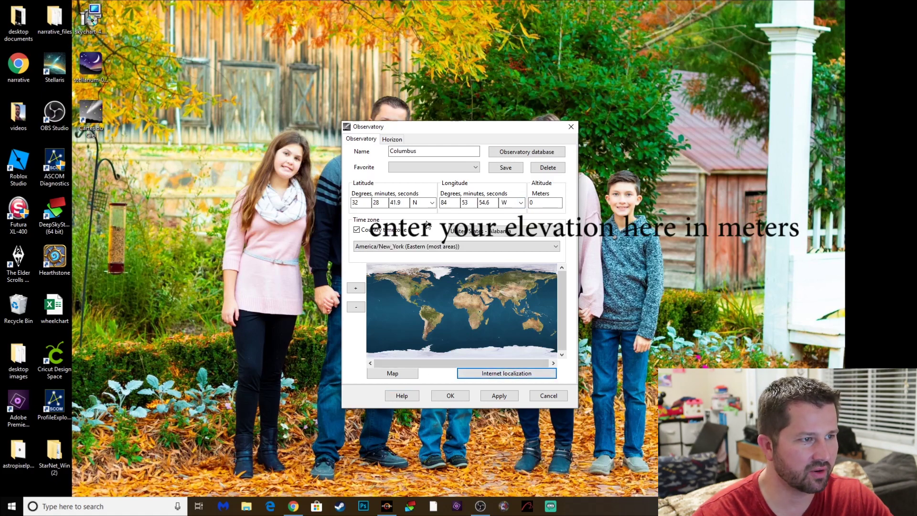
pyautogui.click(553, 233)
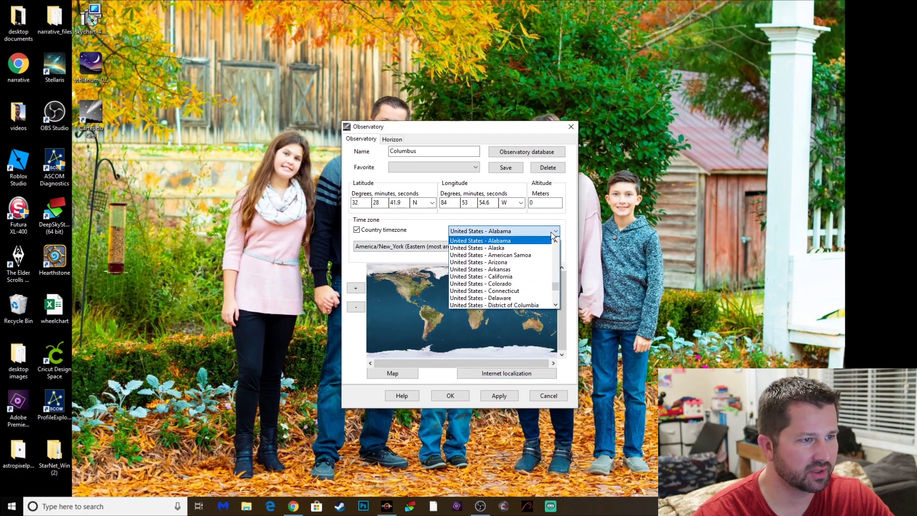
pyautogui.scroll(-3, 507, 270)
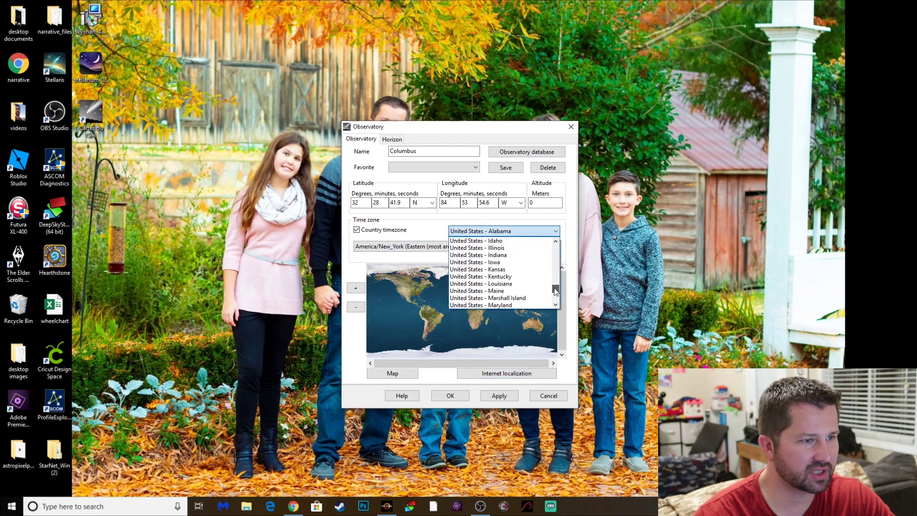
pyautogui.click(501, 263)
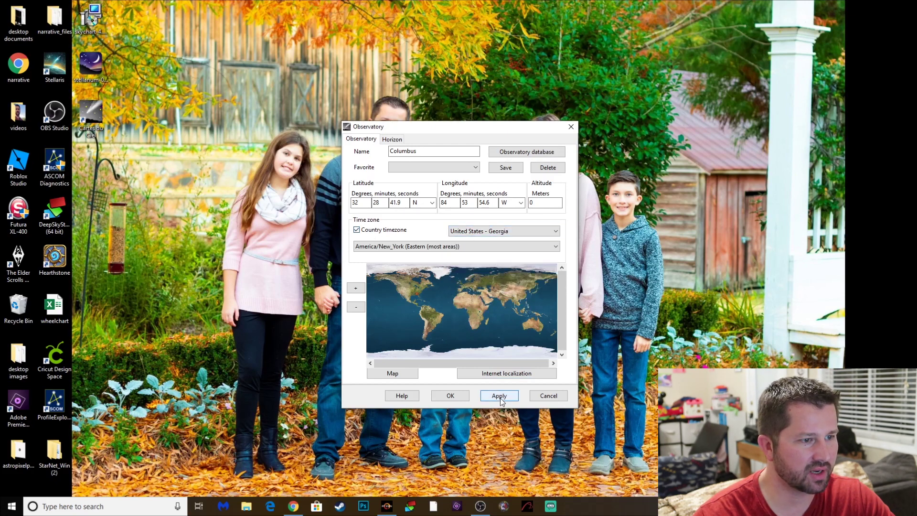
pyautogui.click(448, 397)
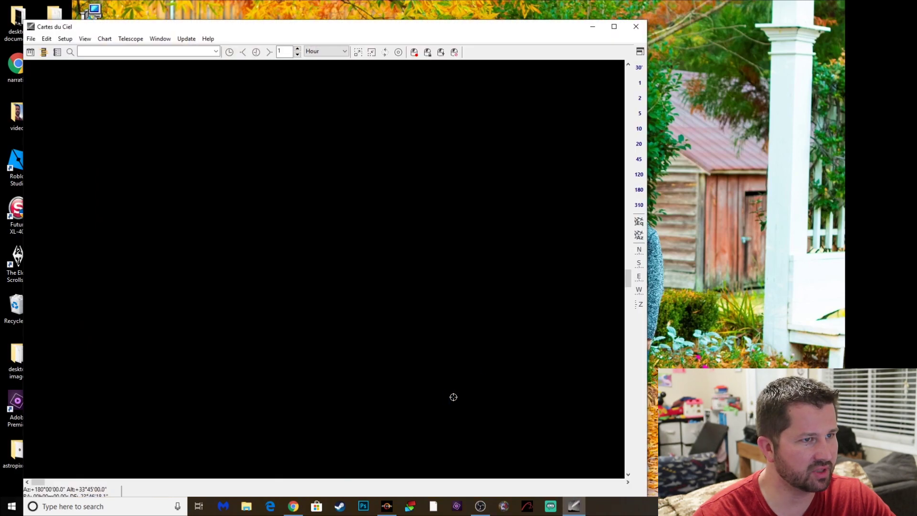
# - Maximize the chart and attempt a mount connection via Telescope > Connect telescope in ASCOM
pyautogui.click(614, 26)
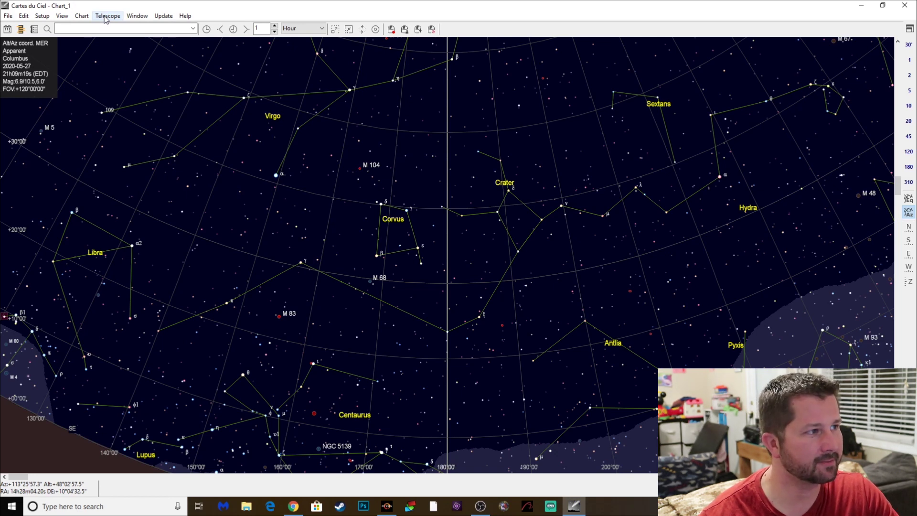
pyautogui.click(106, 17)
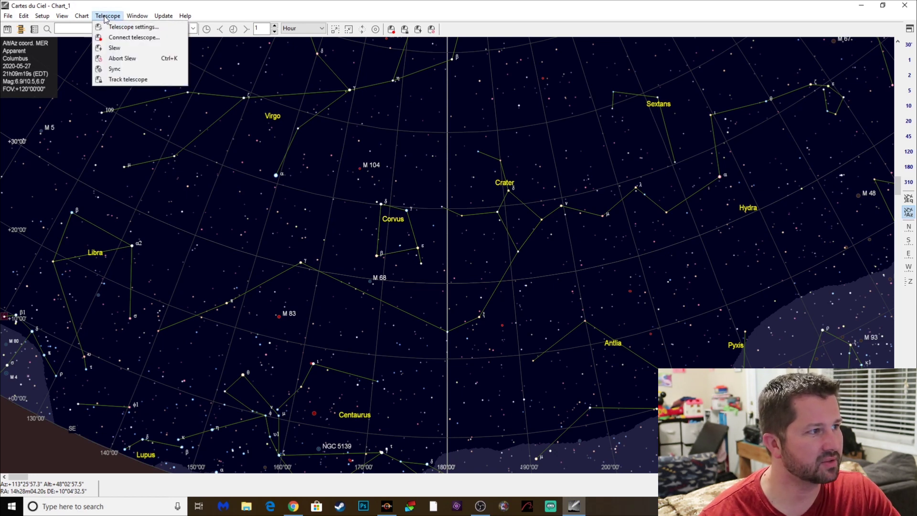
pyautogui.click(129, 37)
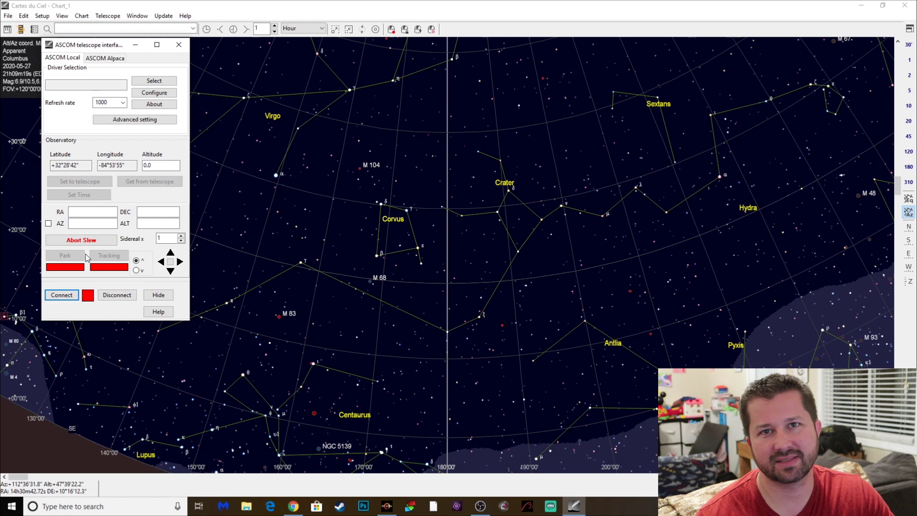
pyautogui.click(62, 295)
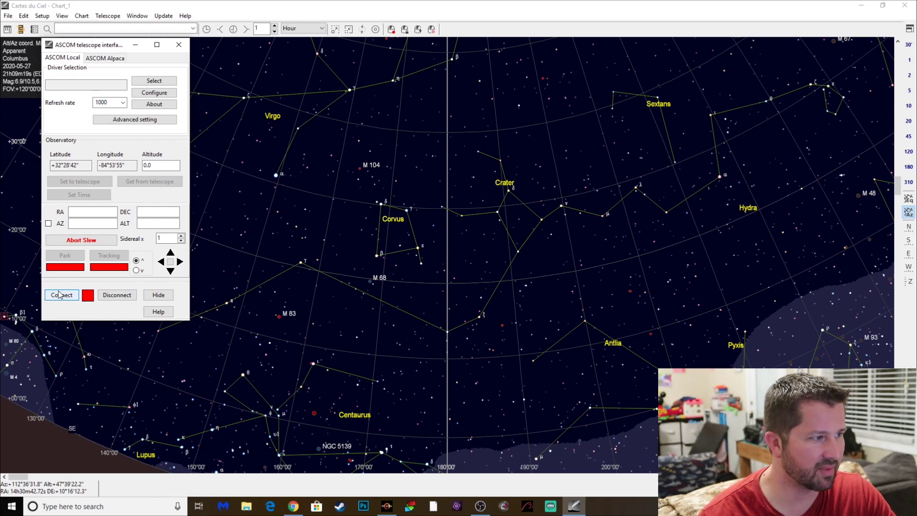
# - Close the telescope window and search for m81 to centre the chart on it
pyautogui.click(158, 295)
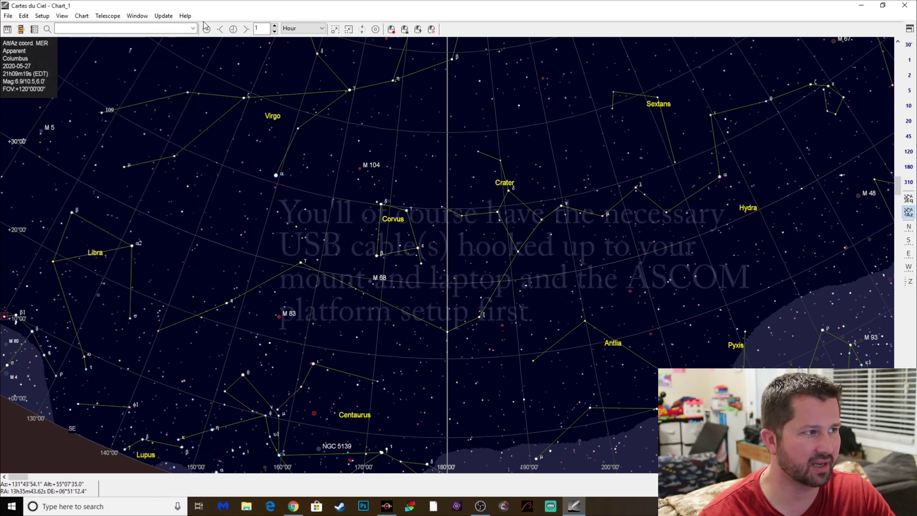
pyautogui.click(105, 26)
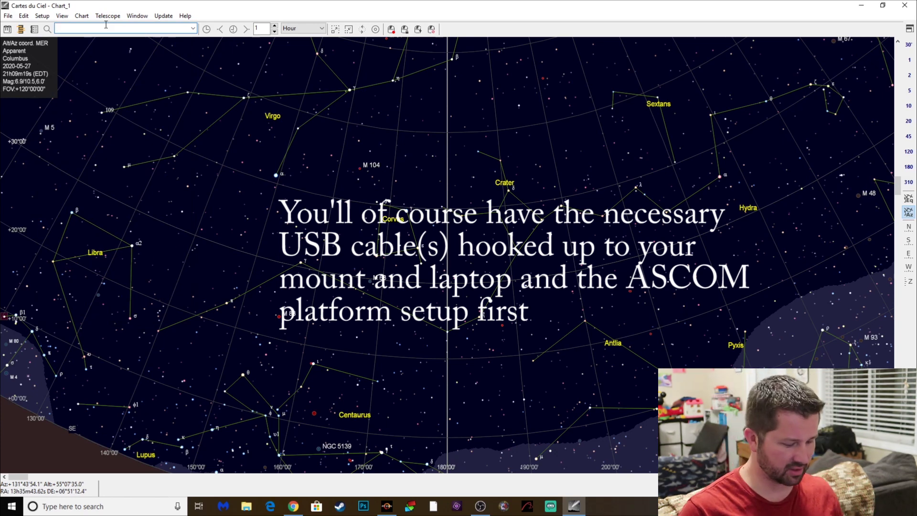
pyautogui.write('m81')
pyautogui.press('Return')
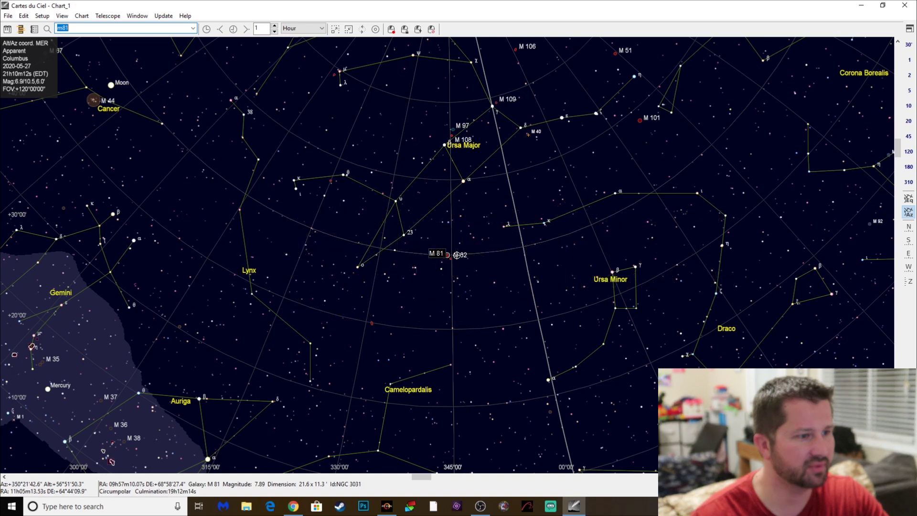
# - Zoom closely into galaxy M 81 and slew the telescope to it
pyautogui.scroll(1, 444, 261)
pyautogui.scroll(2, 444, 261)
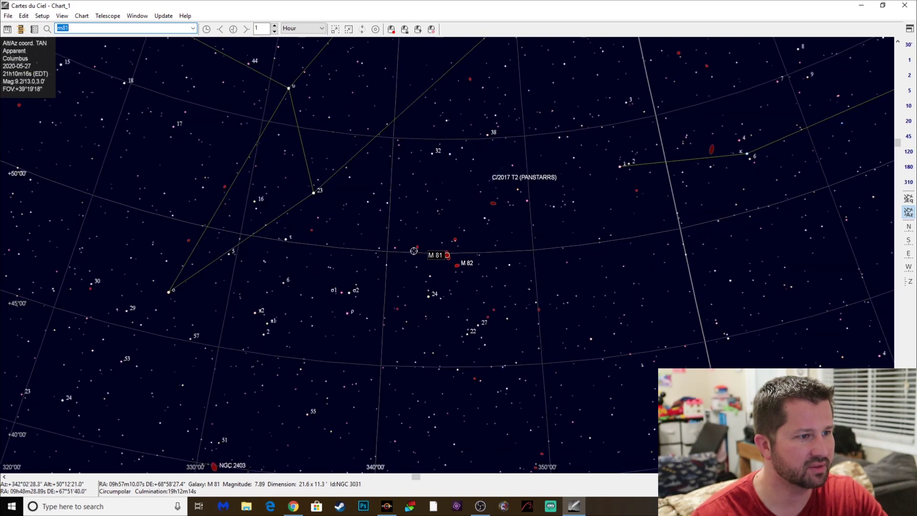
pyautogui.scroll(1, 421, 261)
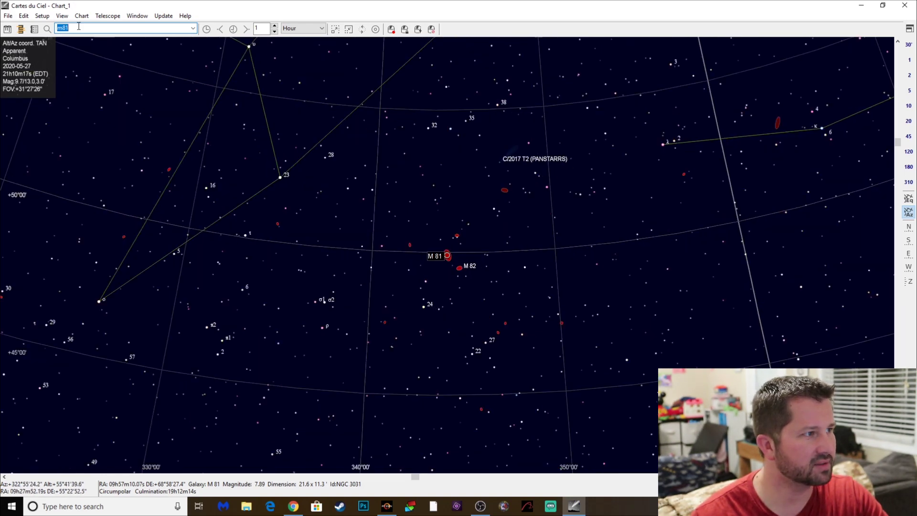
pyautogui.click(108, 16)
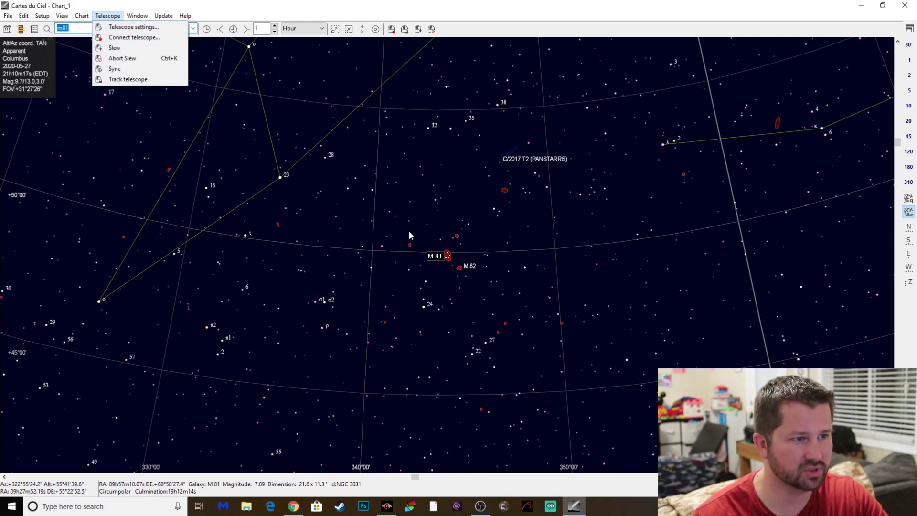
pyautogui.click(449, 257)
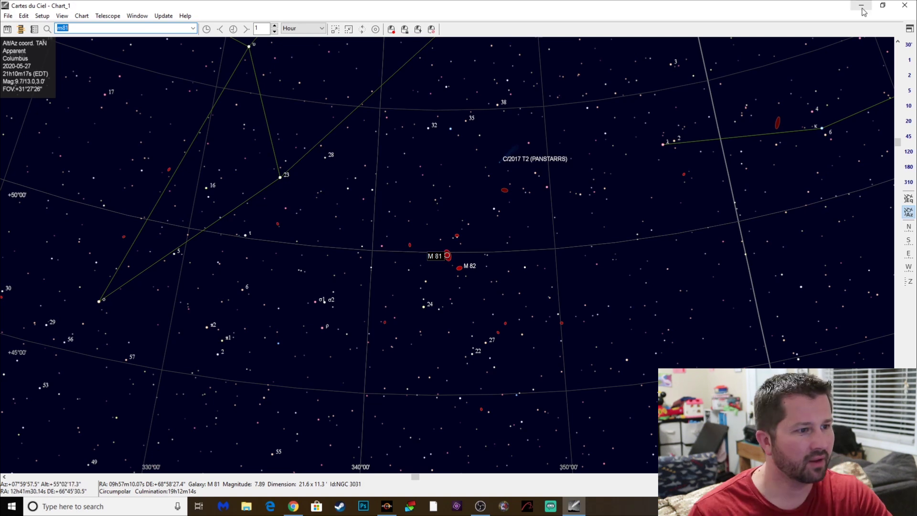
# - Revisit the Telescope menu and select the m81 search text, then minimize Cartes du Ciel
pyautogui.click(104, 17)
pyautogui.click(84, 30)
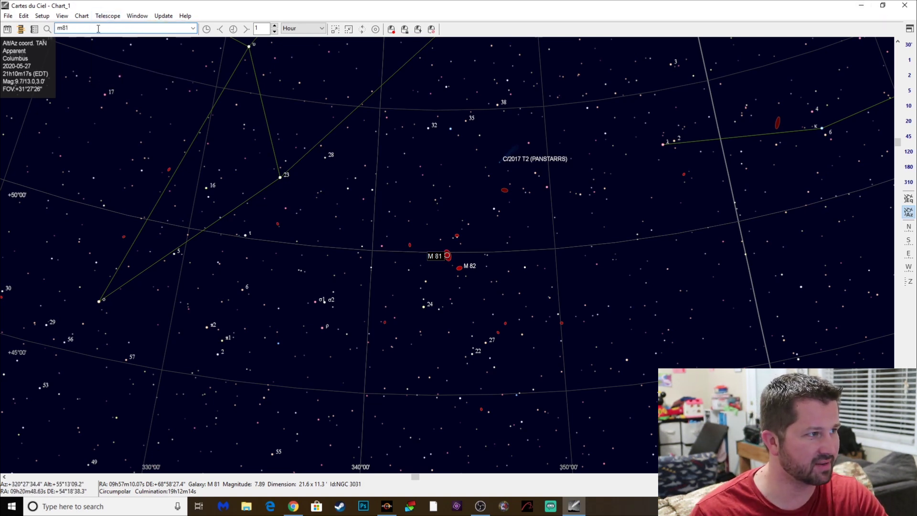
pyautogui.press('Return')
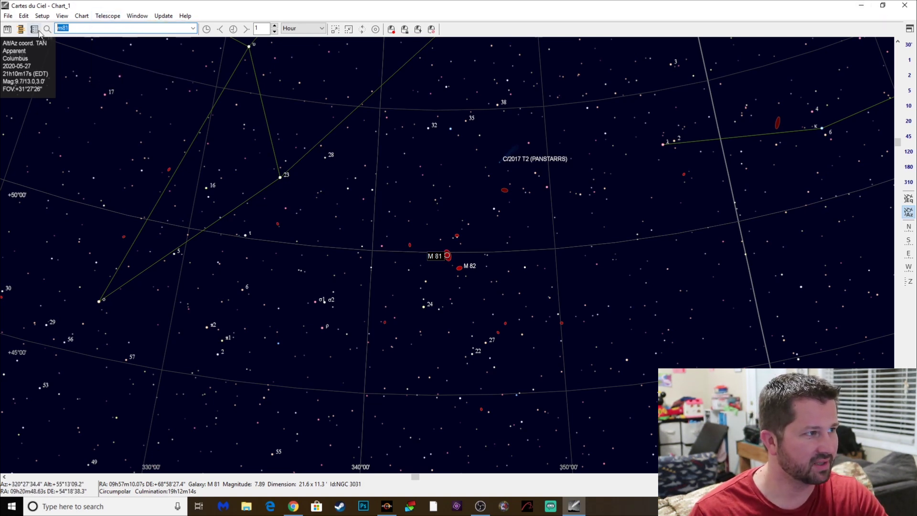
pyautogui.click(858, 7)
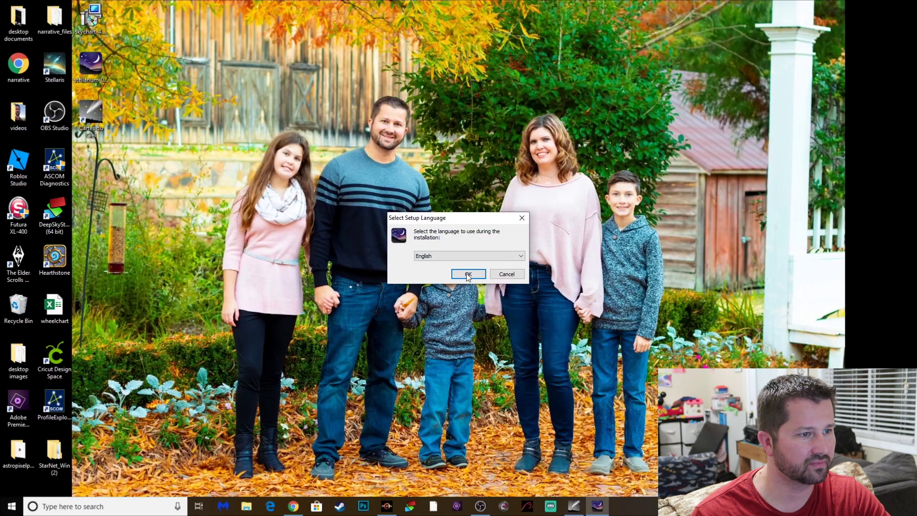
# - Run the Stellarium installer in English, accepting the license, default folders and shortcut tasks
pyautogui.click(467, 274)
pyautogui.click(361, 299)
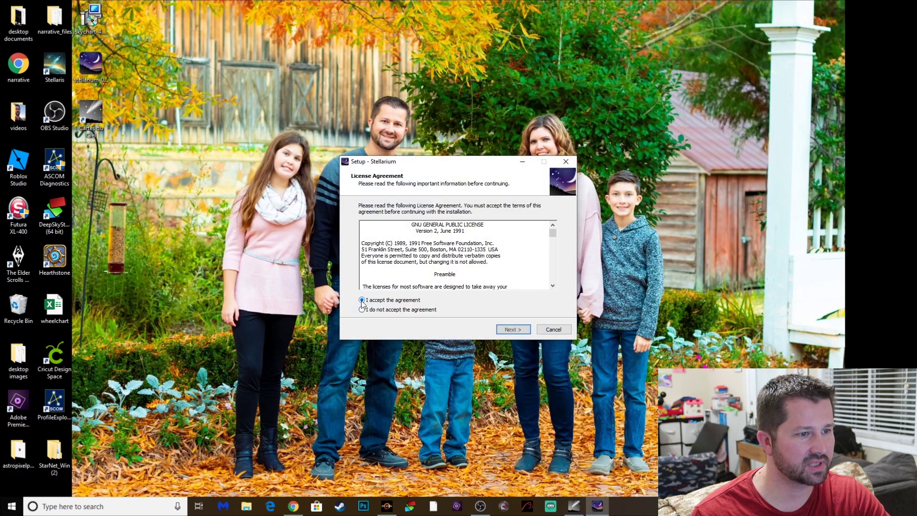
pyautogui.click(513, 328)
pyautogui.click(513, 328)
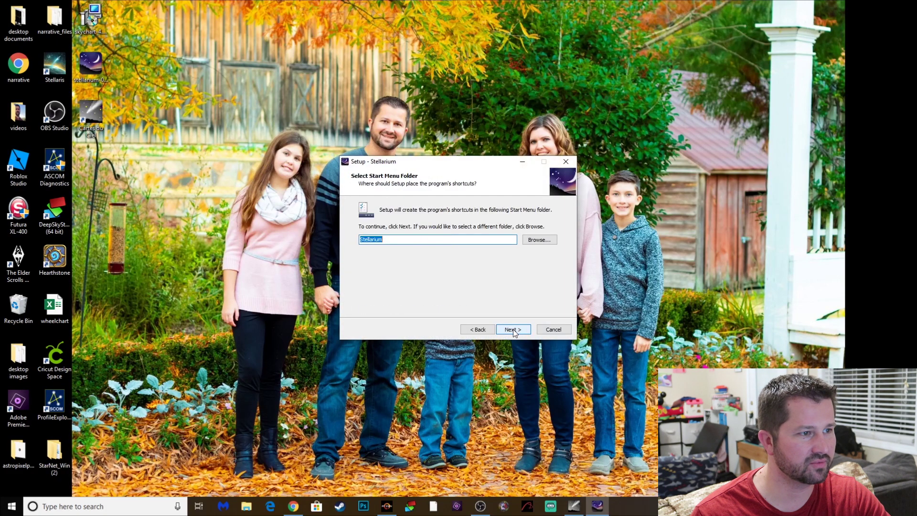
pyautogui.click(513, 329)
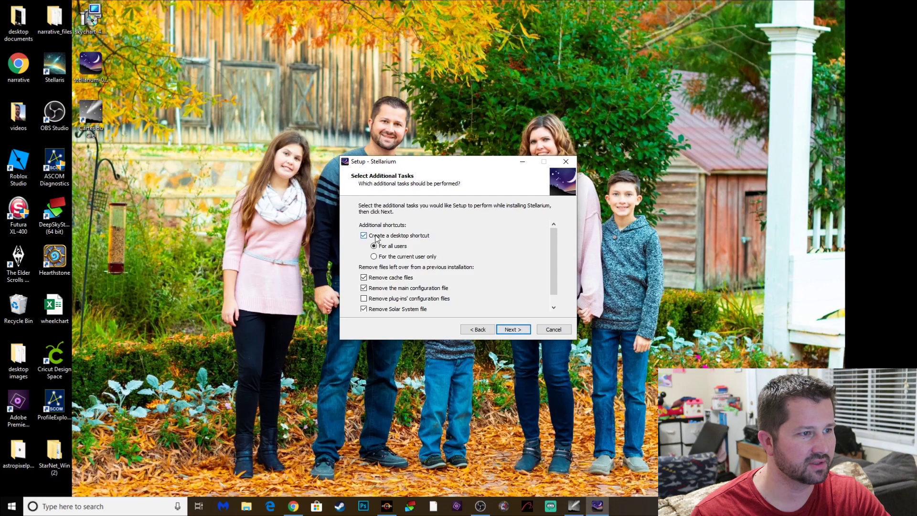
pyautogui.click(513, 330)
# - Install Stellarium and finish setup with the launch-after-setup option cleared
pyautogui.click(512, 329)
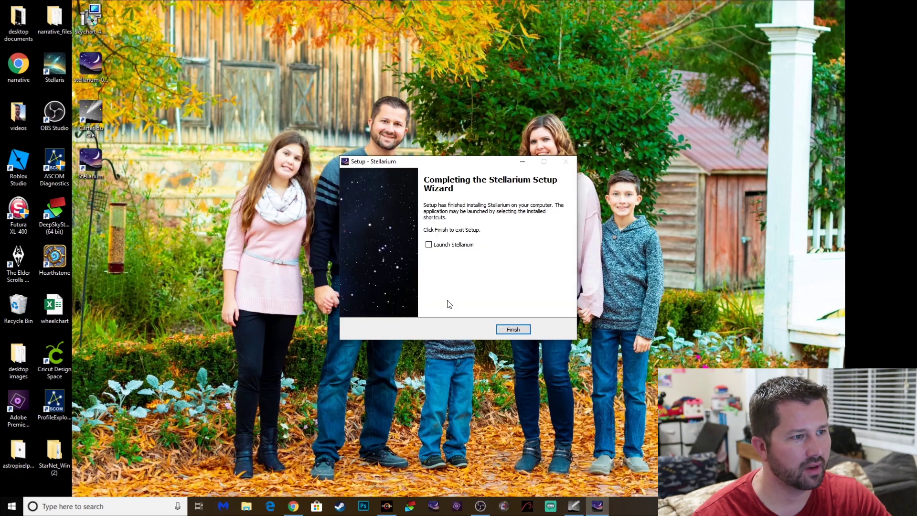
pyautogui.click(426, 247)
pyautogui.click(513, 329)
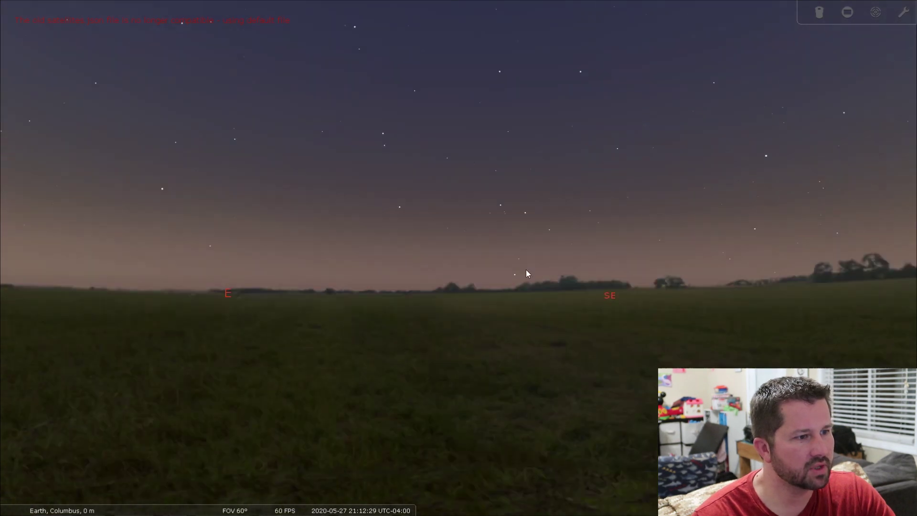
# - Turn the sky view from east to face north over the barn, toward Capella and Vega
pyautogui.moveTo(526, 270); pyautogui.dragTo(768, 272)
pyautogui.moveTo(194, 303); pyautogui.dragTo(522, 307)
pyautogui.moveTo(288, 275); pyautogui.dragTo(620, 316)
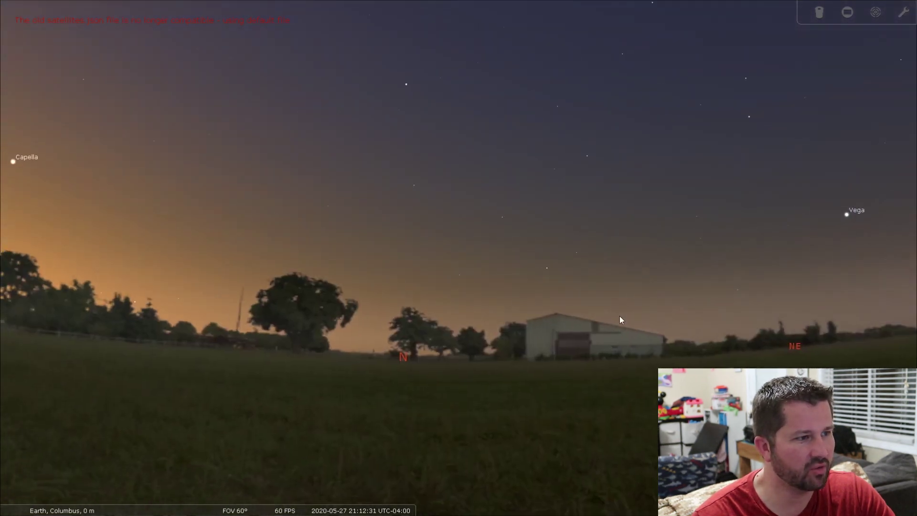
pyautogui.moveTo(309, 319)
pyautogui.mouseDown()
pyautogui.moveTo(442, 314)
pyautogui.moveTo(391, 307)
pyautogui.moveTo(294, 317)
pyautogui.moveTo(351, 308)
pyautogui.mouseUp()
# - Briefly check the date and time settings, then open the object search window
pyautogui.moveTo(21, 359)
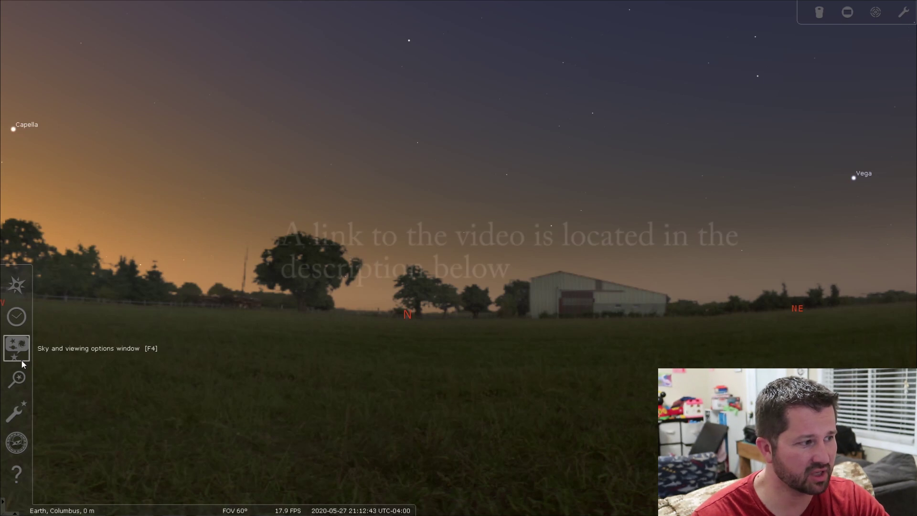
pyautogui.click(17, 317)
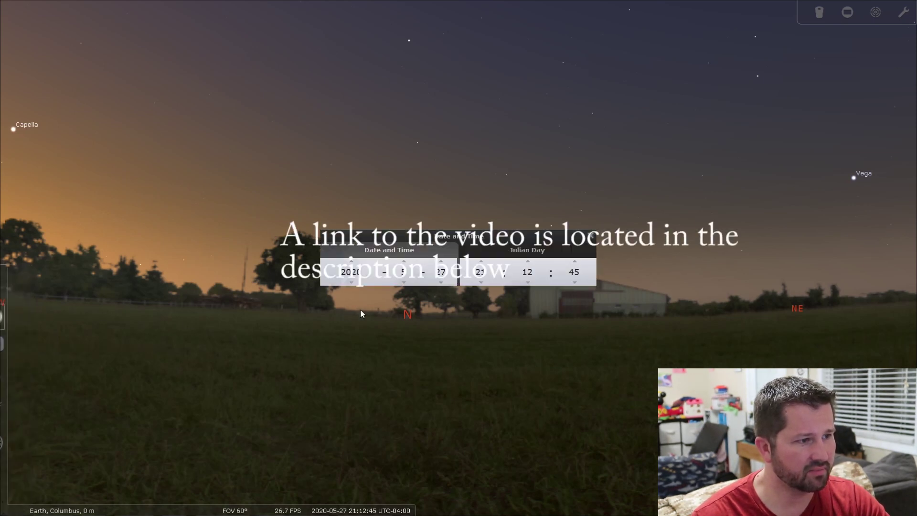
pyautogui.click(592, 236)
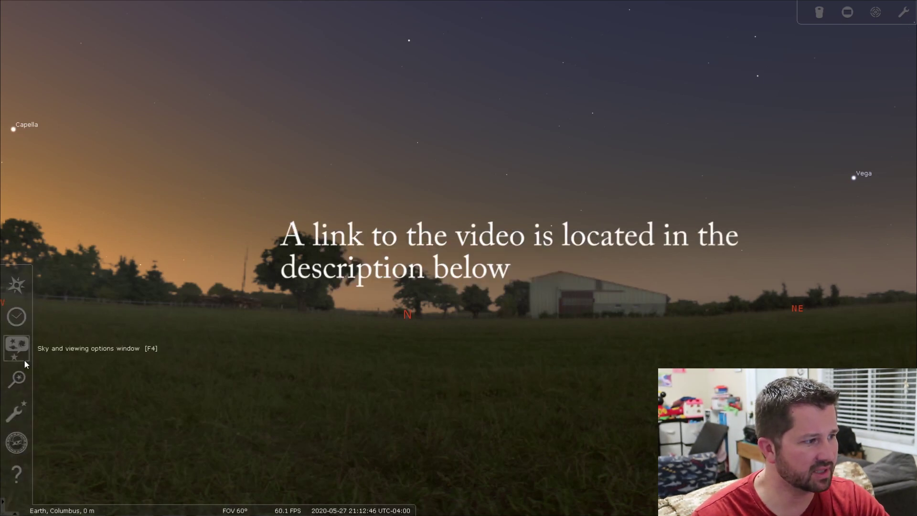
pyautogui.click(19, 386)
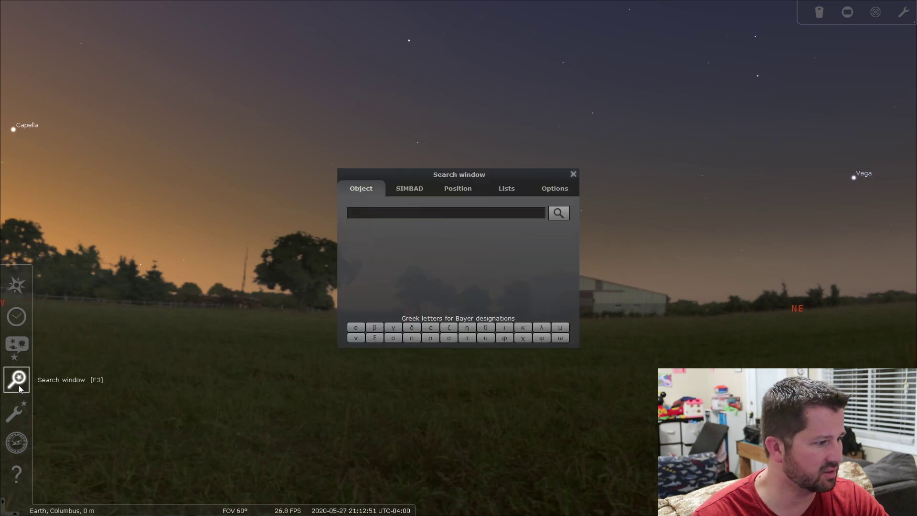
# - Close Stellarium's object search window, leaving the sky view over the field
pyautogui.moveTo(81, 498)
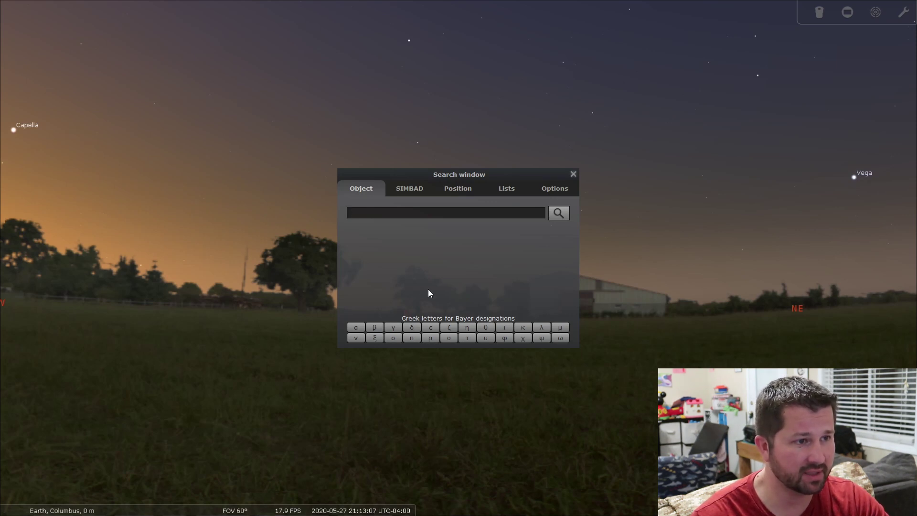
pyautogui.click(573, 175)
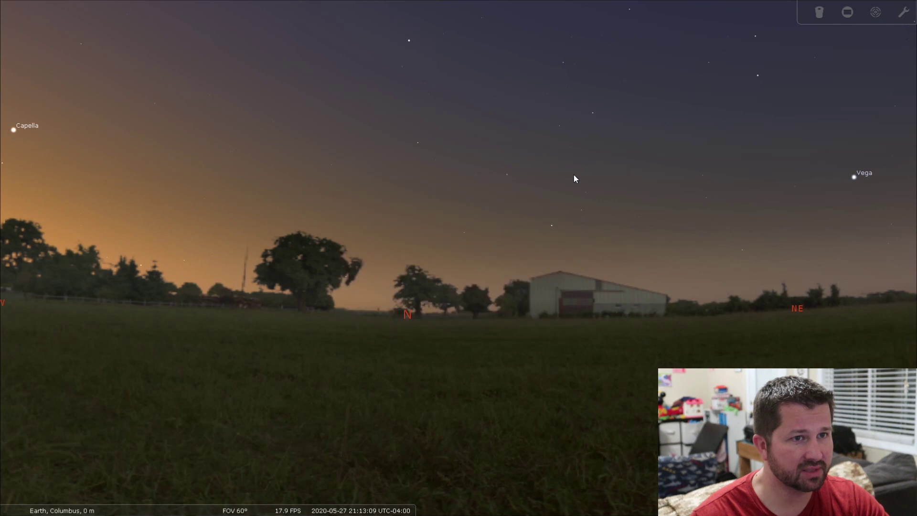
# - Pan the Stellarium sky view slightly to look around the field
pyautogui.moveTo(331, 152); pyautogui.dragTo(344, 180)
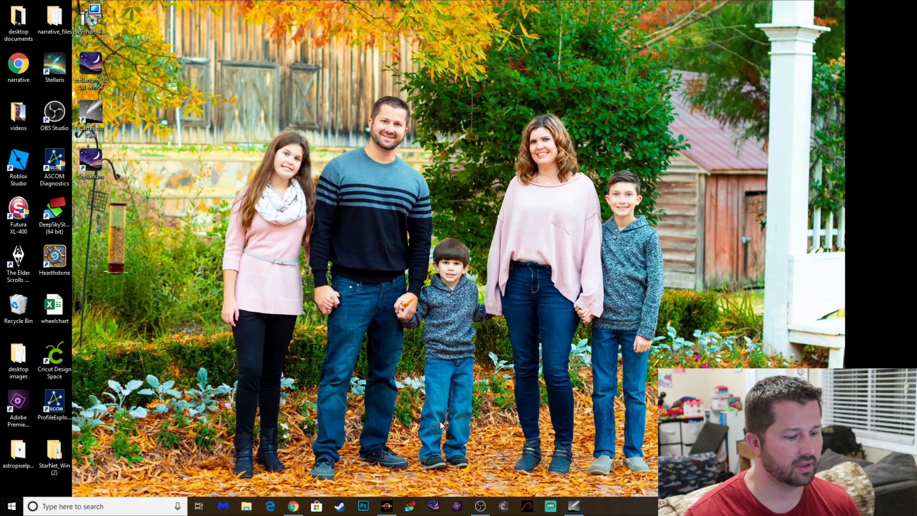
# - Launch Astro Photography Tool, dismiss the check list, and set the camera type to CCD : ASCOM Camera
pyautogui.click(527, 506)
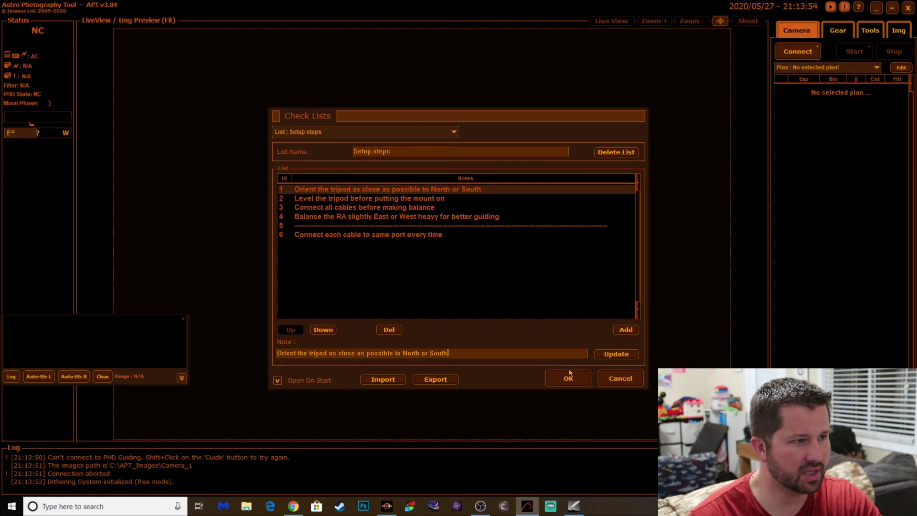
pyautogui.click(561, 380)
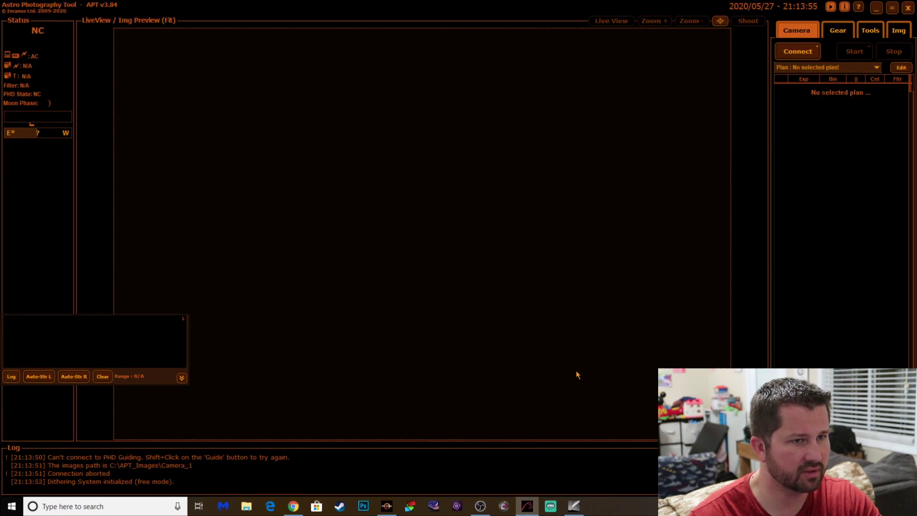
pyautogui.keyDown('shift'); pyautogui.click(804, 53); pyautogui.keyUp('shift')
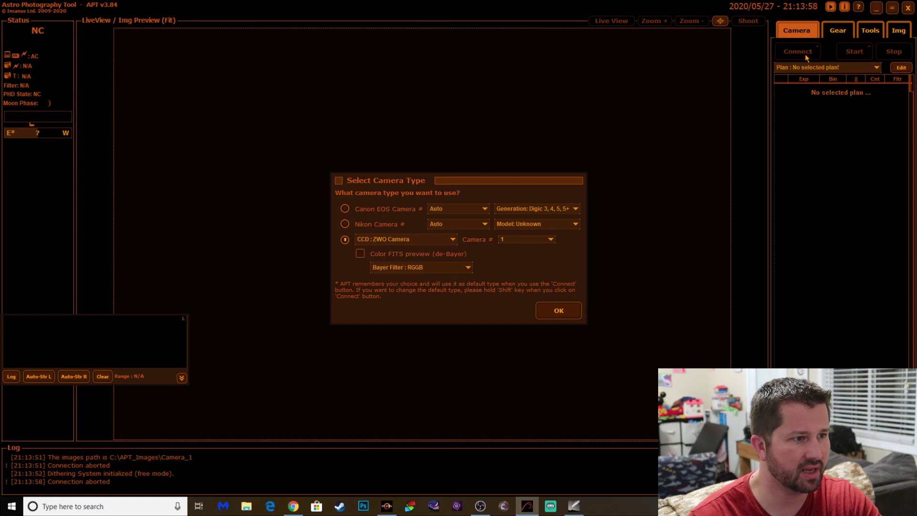
pyautogui.click(345, 210)
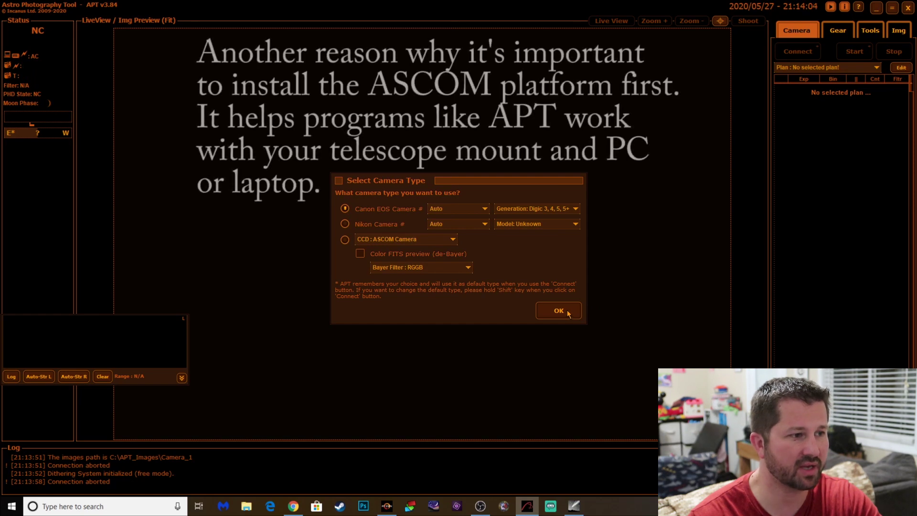
pyautogui.click(344, 239)
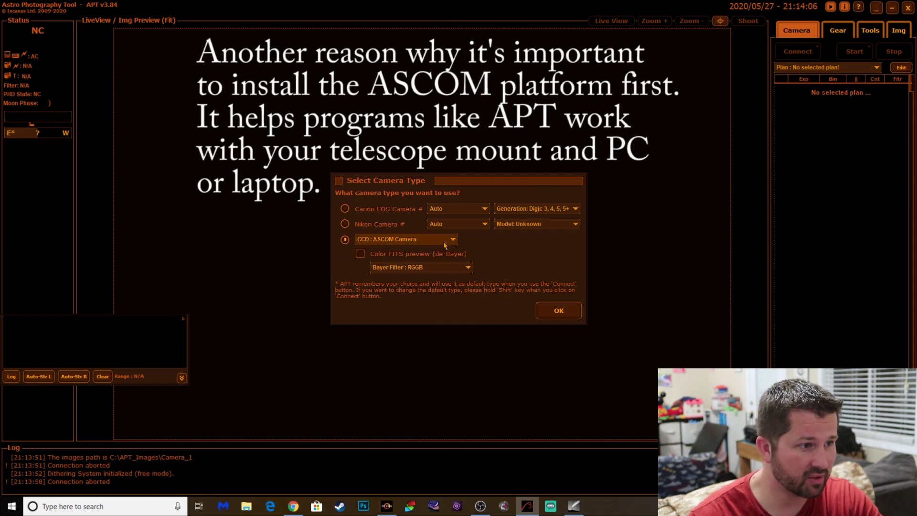
pyautogui.click(453, 239)
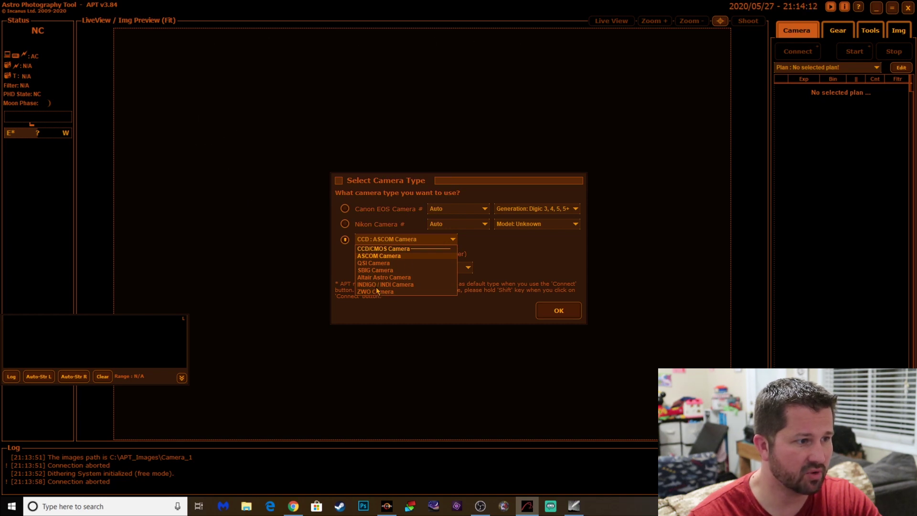
pyautogui.click(487, 239)
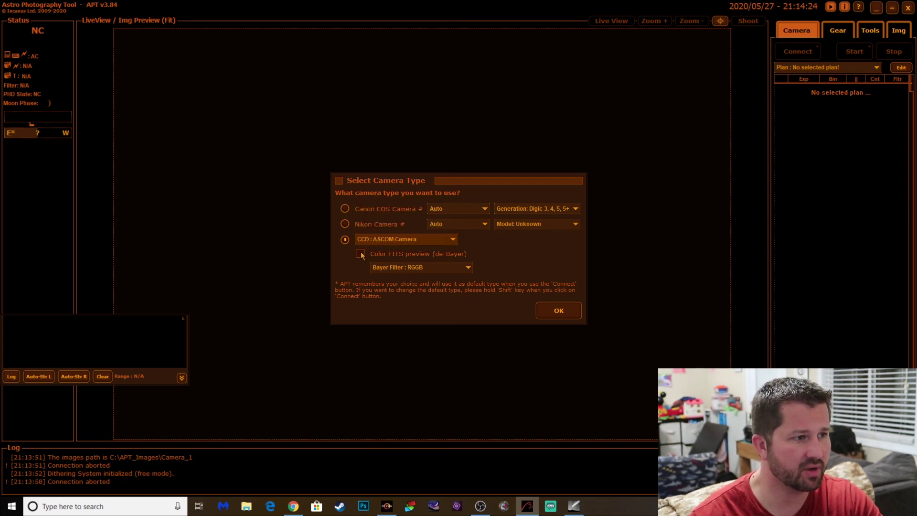
pyautogui.click(564, 308)
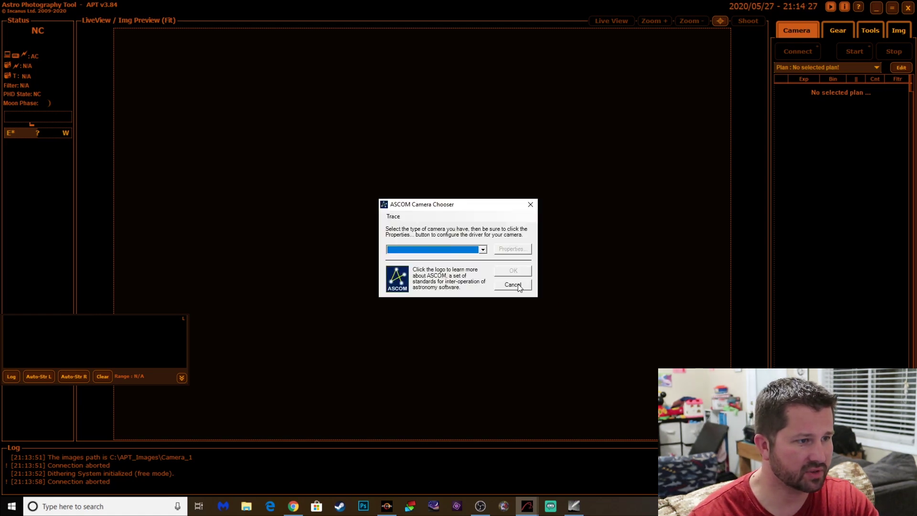
# - Cancel the ASCOM camera chooser so no camera is selected, and show the Gear controls
pyautogui.click(517, 285)
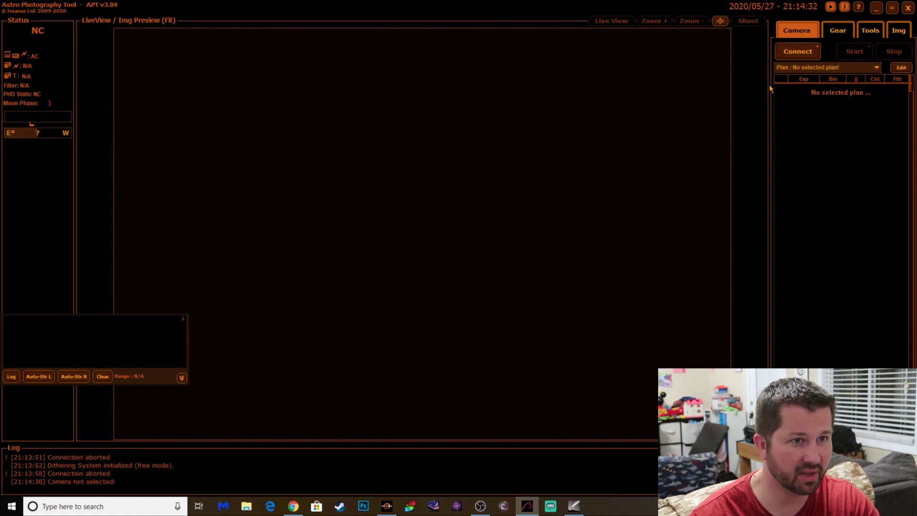
pyautogui.click(836, 30)
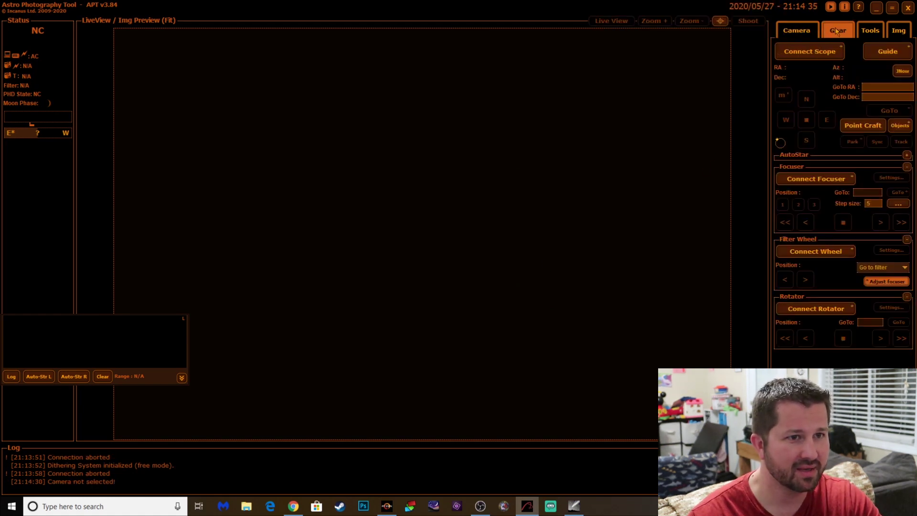
# - Try connecting the mount with the EQMOD ASCOM HEQ5/6 driver, which fails, then show the Tools panel
pyautogui.keyDown('shift'); pyautogui.click(802, 57); pyautogui.keyUp('shift')
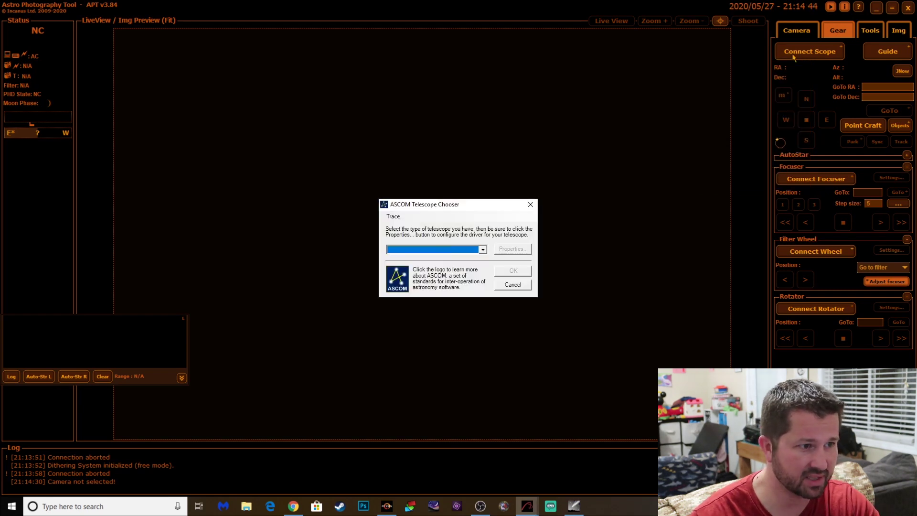
pyautogui.click(483, 250)
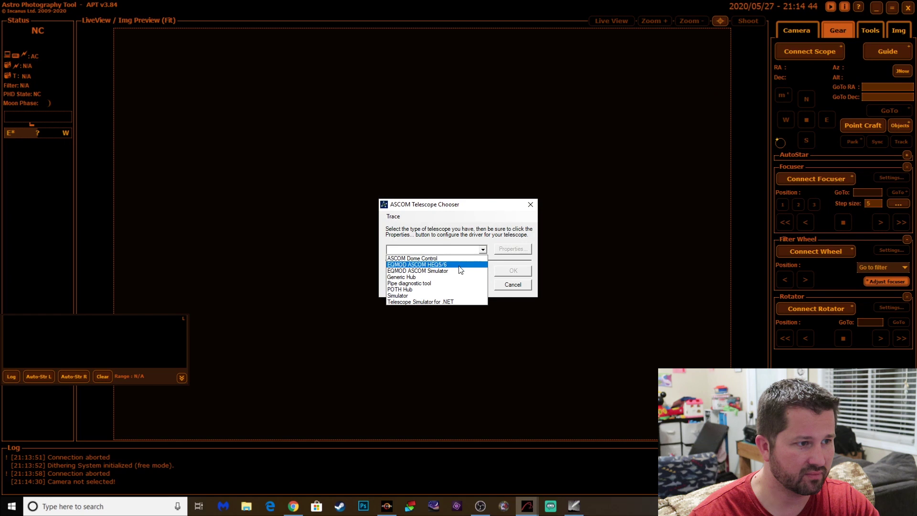
pyautogui.click(440, 265)
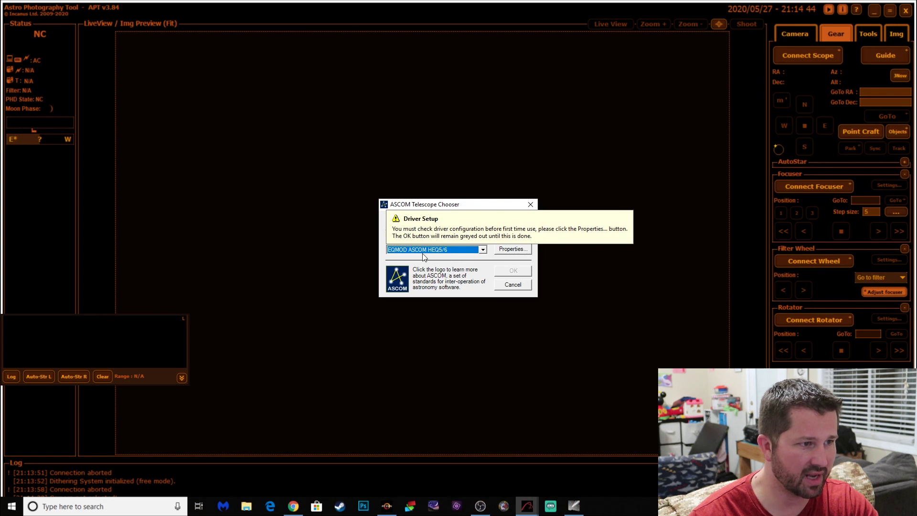
pyautogui.click(482, 251)
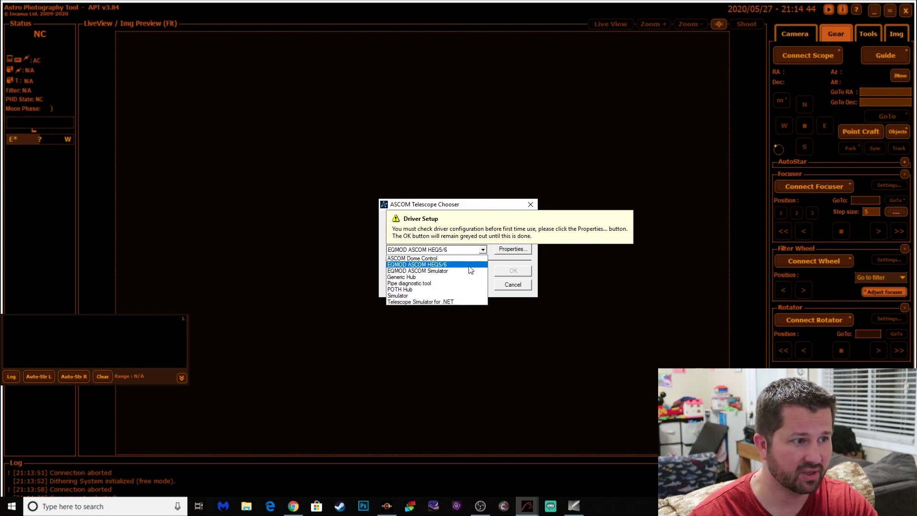
pyautogui.click(463, 266)
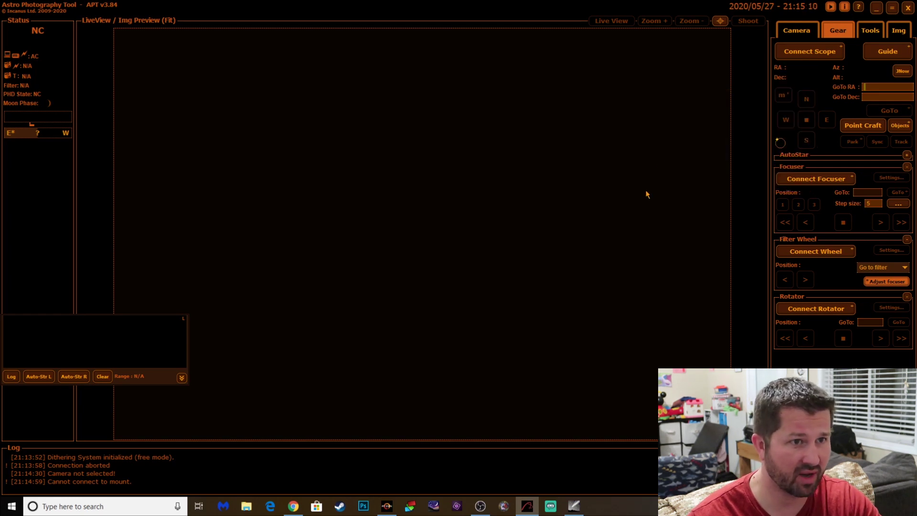
pyautogui.click(868, 34)
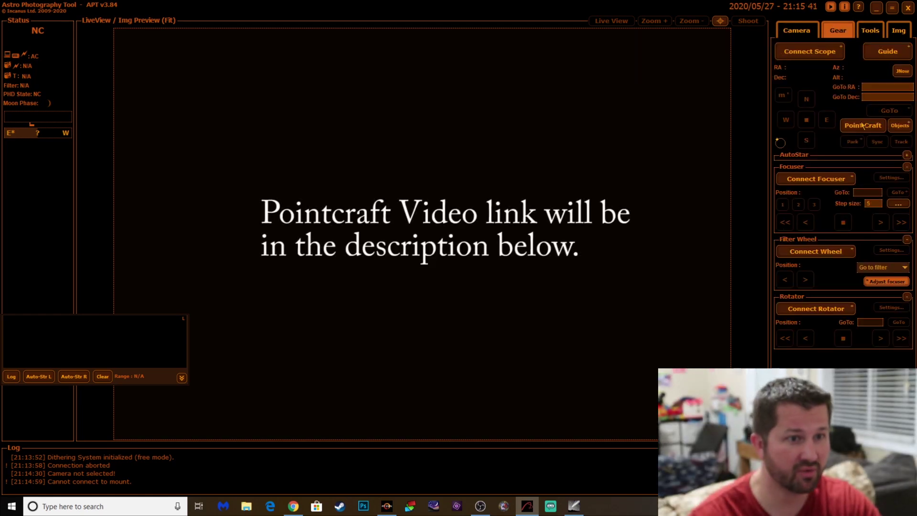
# - Open the Point Craft plate-solving window and move it fully into view beside the mount controls
pyautogui.click(856, 129)
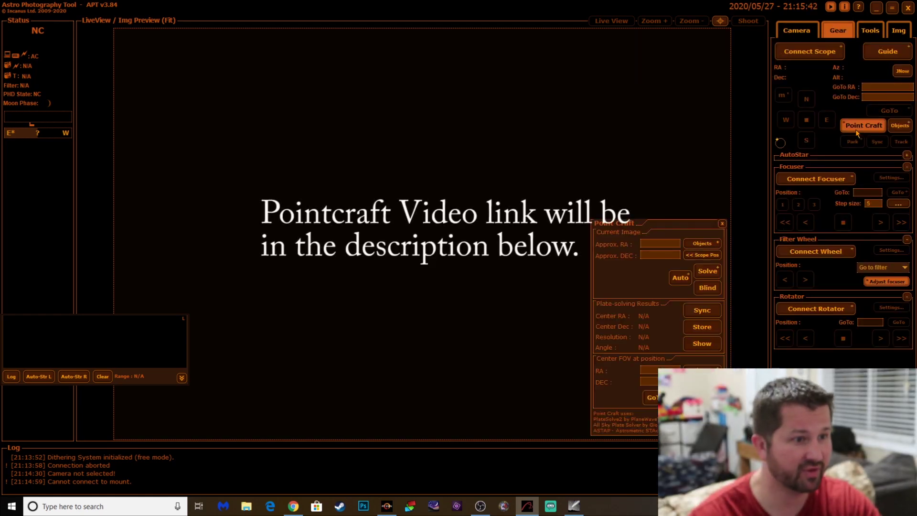
pyautogui.moveTo(674, 225); pyautogui.dragTo(654, 152)
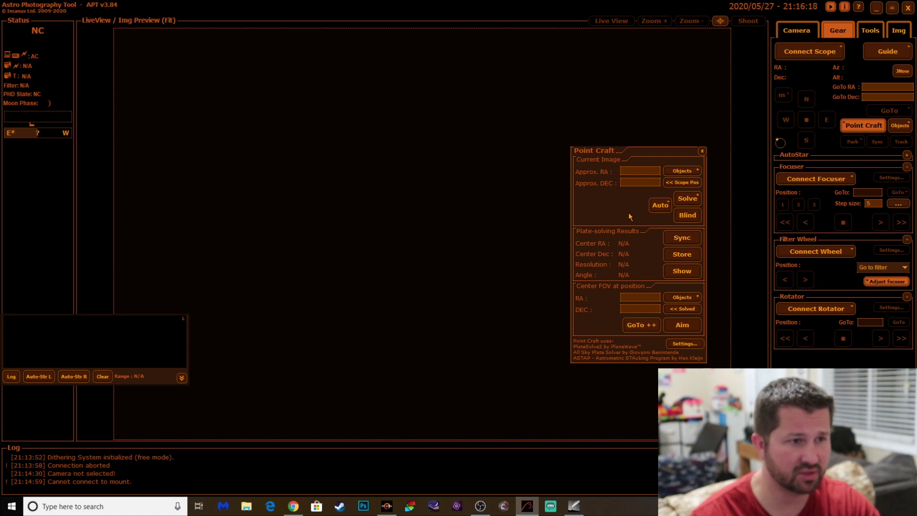
pyautogui.moveTo(649, 152); pyautogui.dragTo(645, 142)
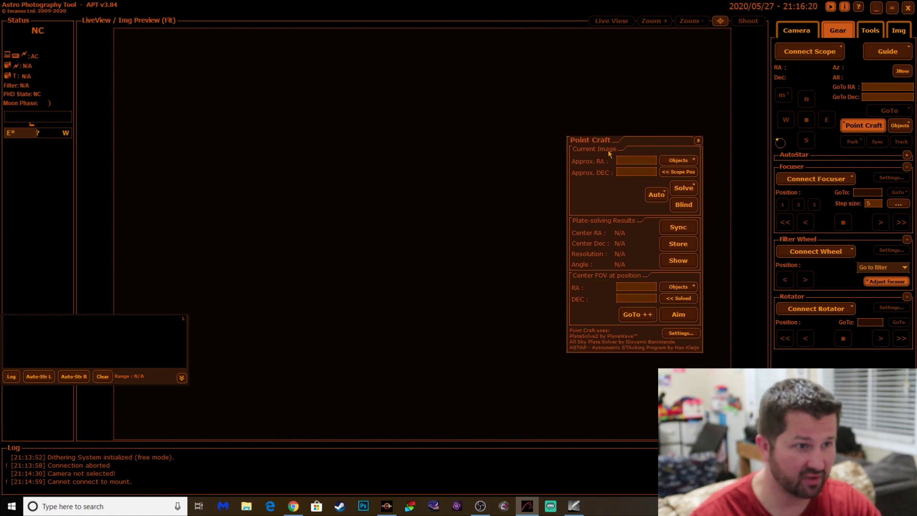
# - Close Point Craft, glance at Cartes du Ciel, minimize APT, and bring up the EQASCOM guide PDF in Chrome
pyautogui.click(697, 140)
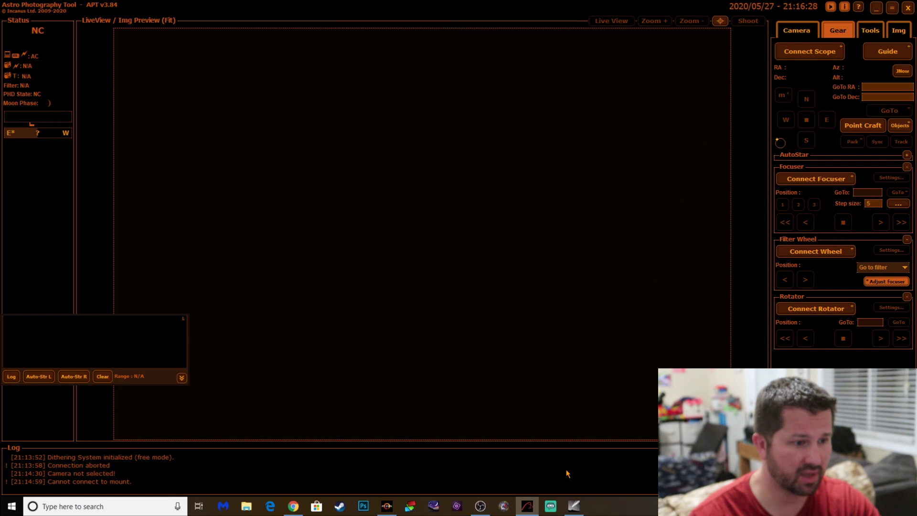
pyautogui.click(573, 506)
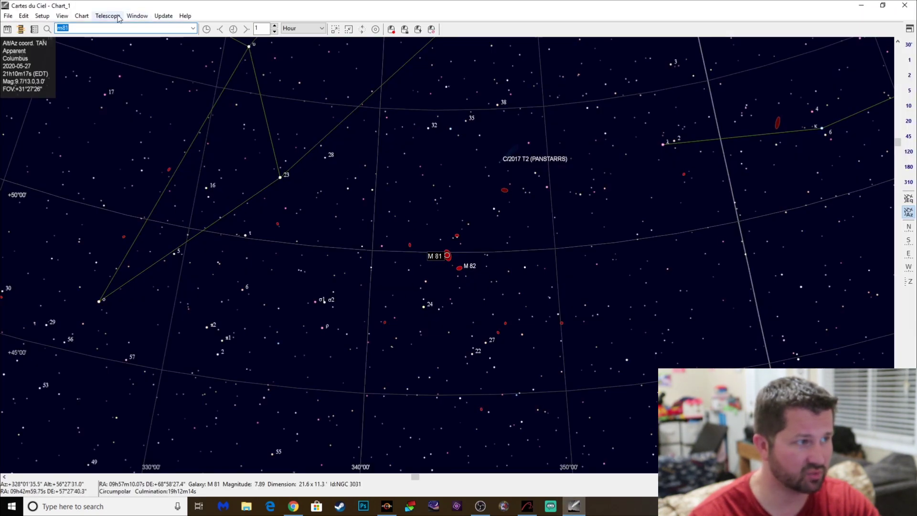
pyautogui.click(860, 6)
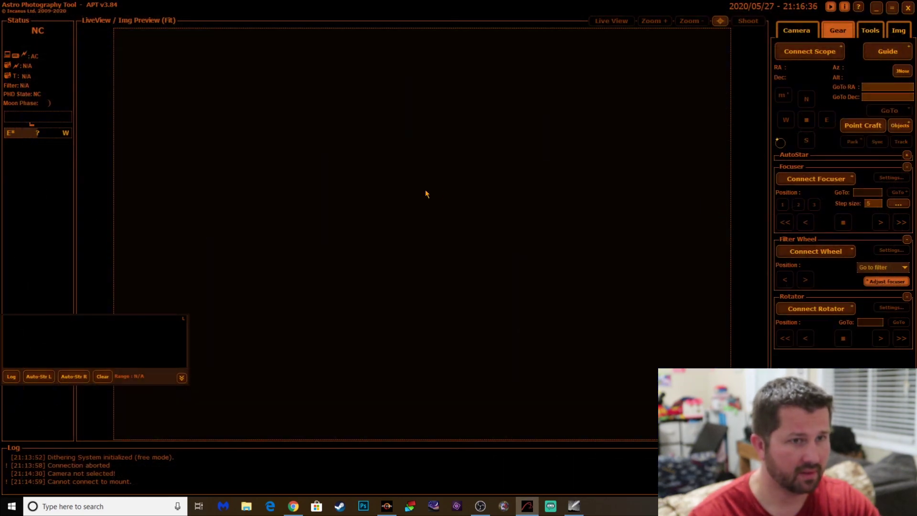
pyautogui.click(876, 8)
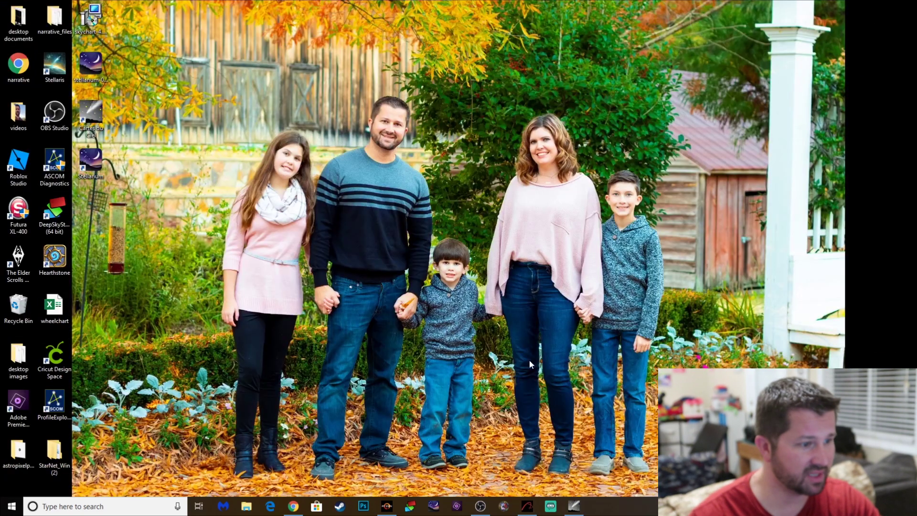
pyautogui.click(527, 507)
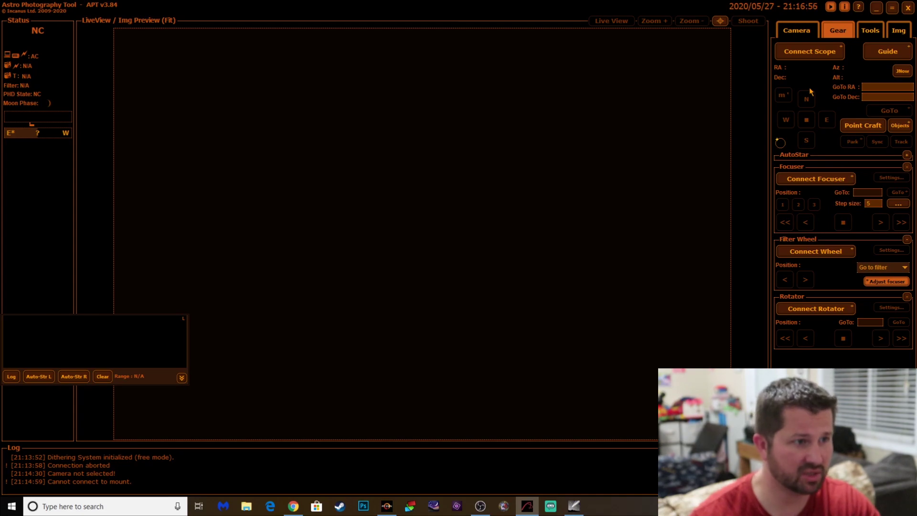
pyautogui.click(876, 7)
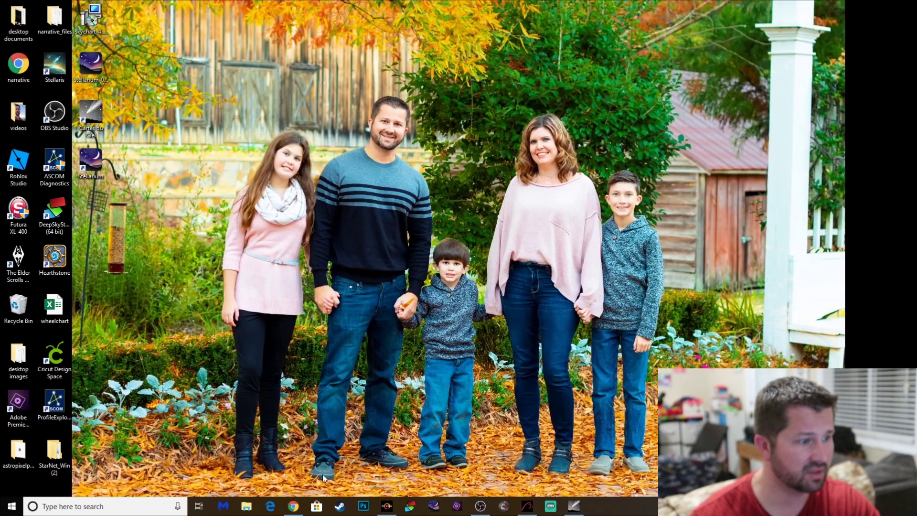
pyautogui.click(270, 506)
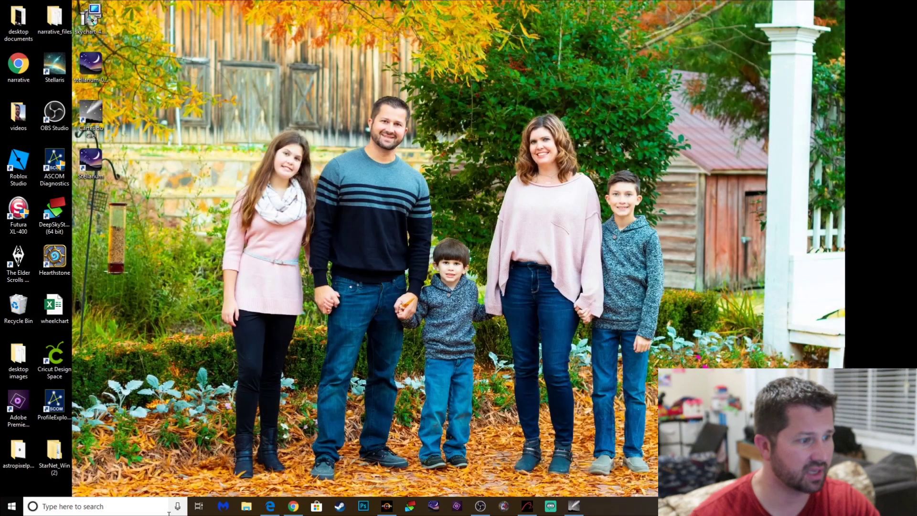
pyautogui.click(293, 506)
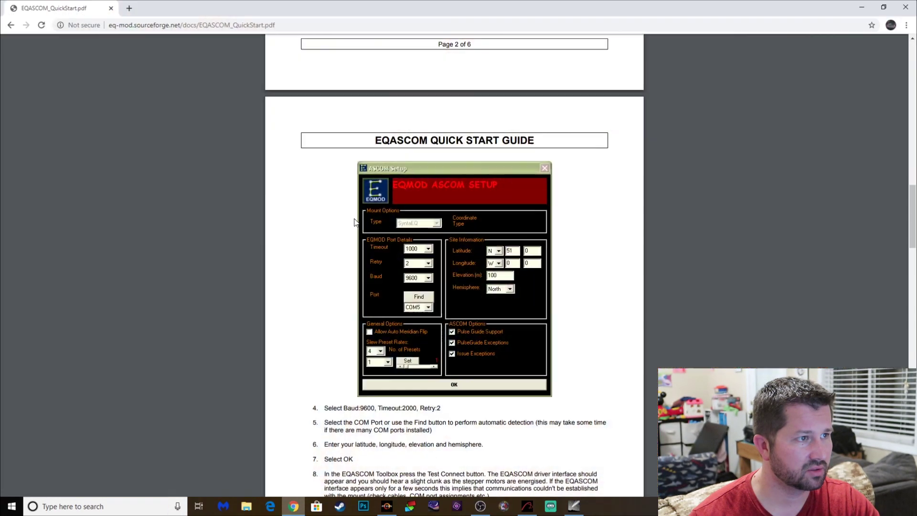
pyautogui.click(342, 22)
pyautogui.write('www.go')
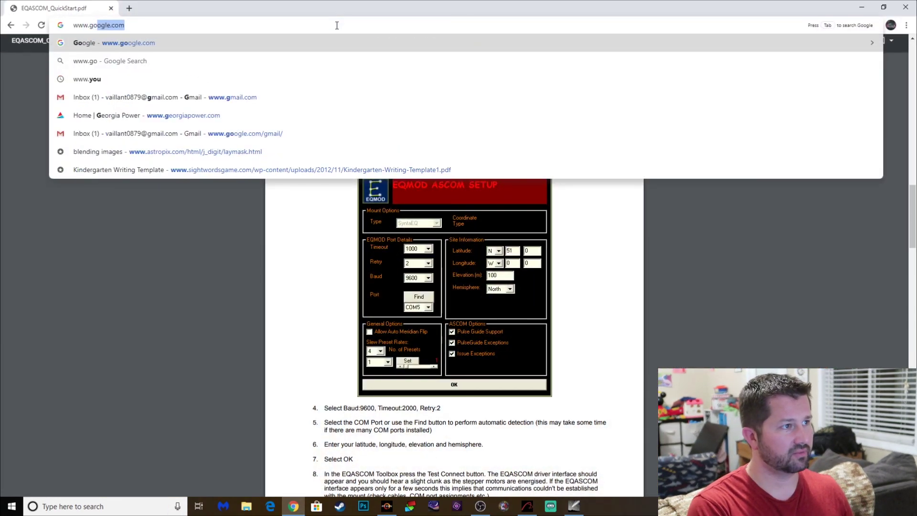
pyautogui.write('ogle.com')
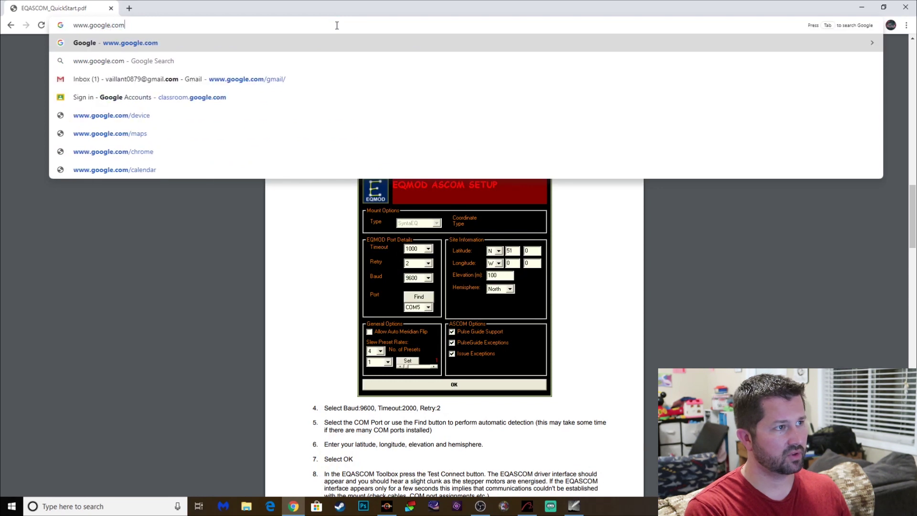
pyautogui.press('Return')
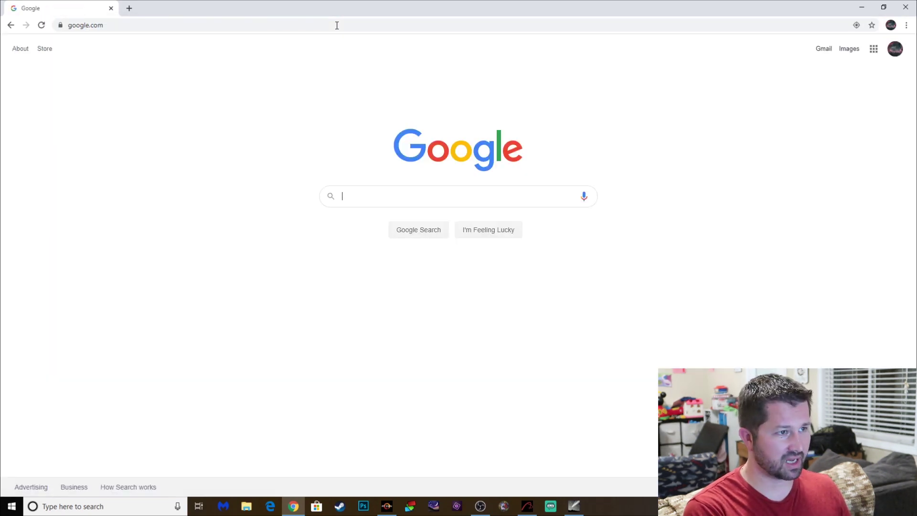
pyautogui.write('shoestring')
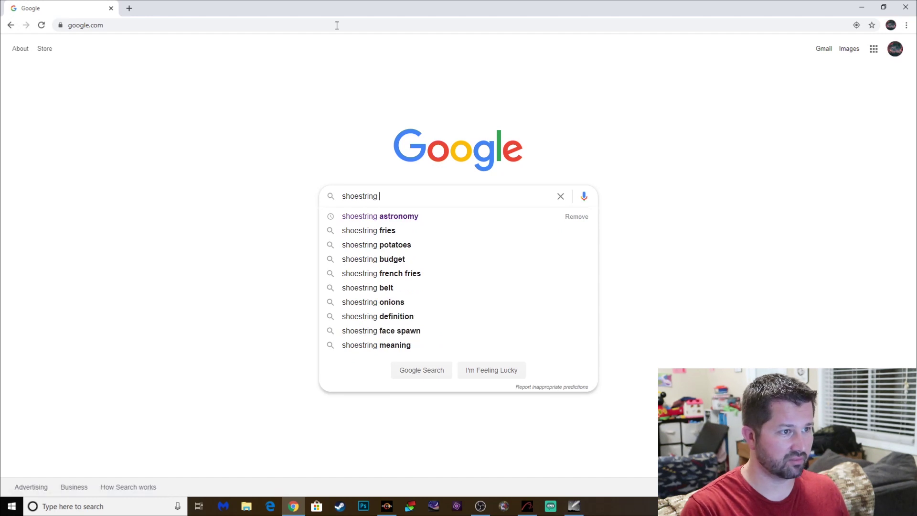
pyautogui.press('Down')
pyautogui.press('Return')
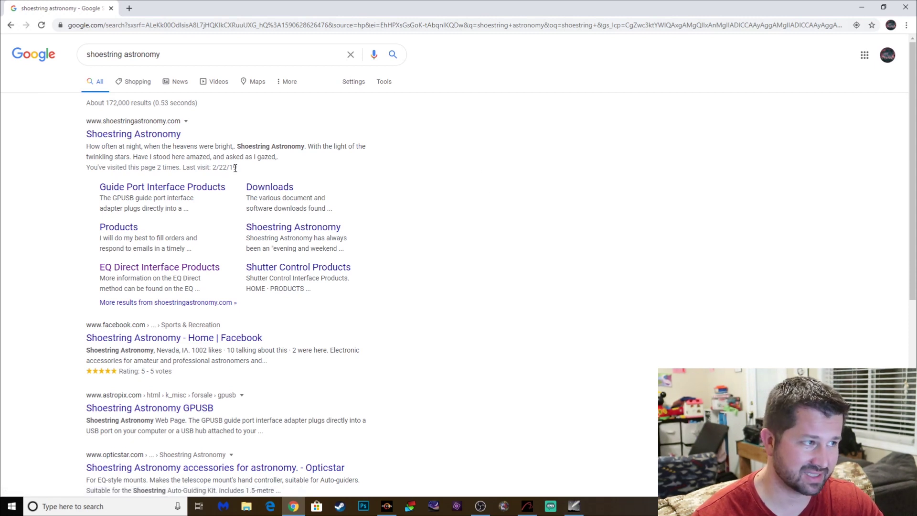
pyautogui.click(143, 138)
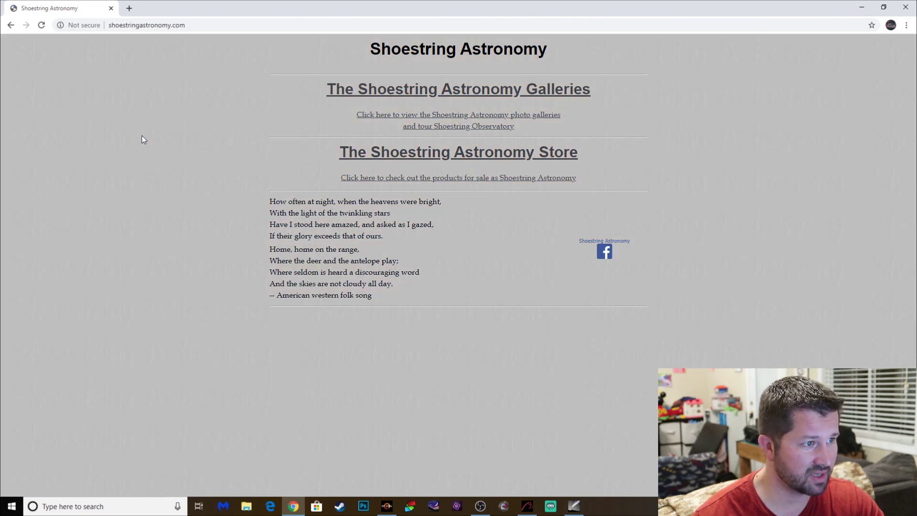
# - Open the store's EQ Direct Interface Products page and scroll through its USB2EQ6, USB2EQ5 and USB2RJ12 cable table
pyautogui.click(474, 178)
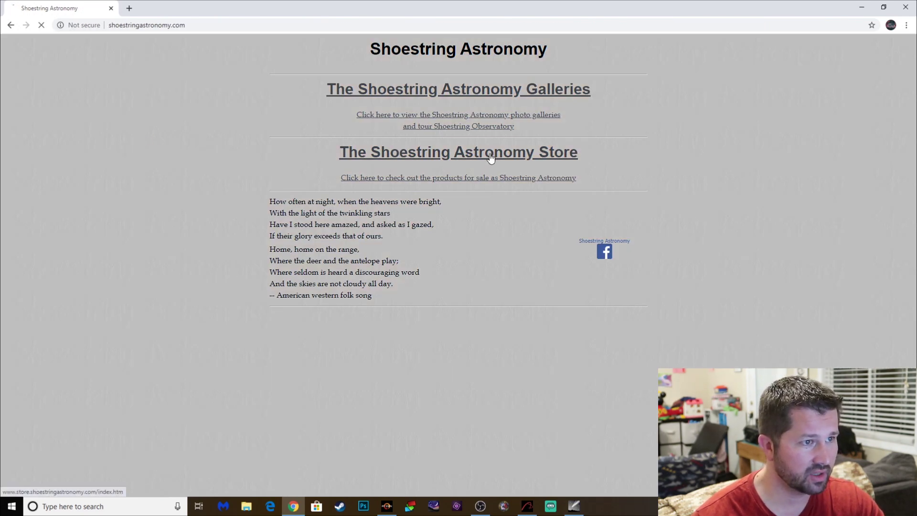
pyautogui.click(339, 89)
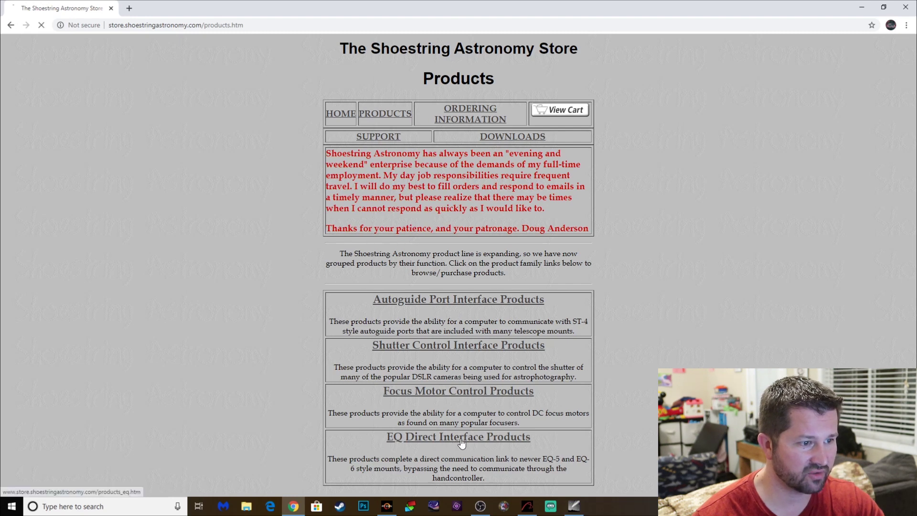
pyautogui.scroll(-5, 186, 311)
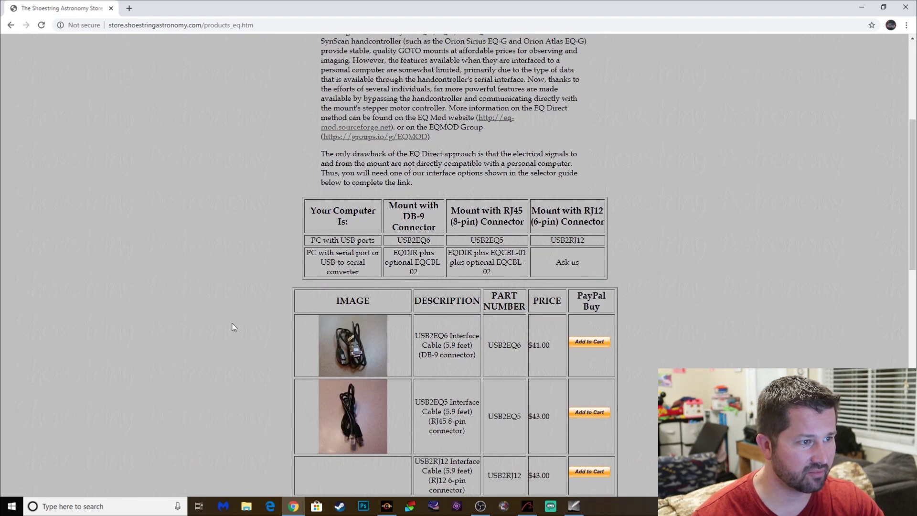
pyautogui.scroll(-2, 234, 326)
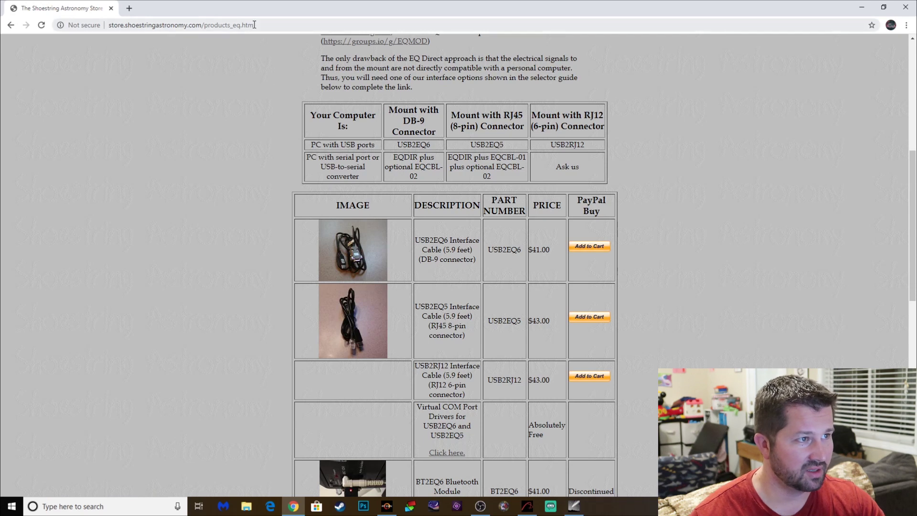
pyautogui.scroll(-1, 904, 223)
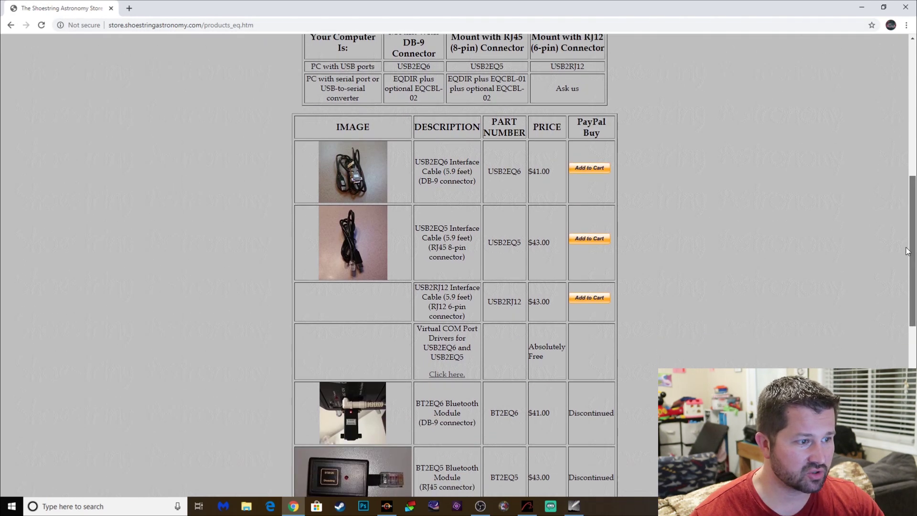
pyautogui.scroll(-4, 903, 223)
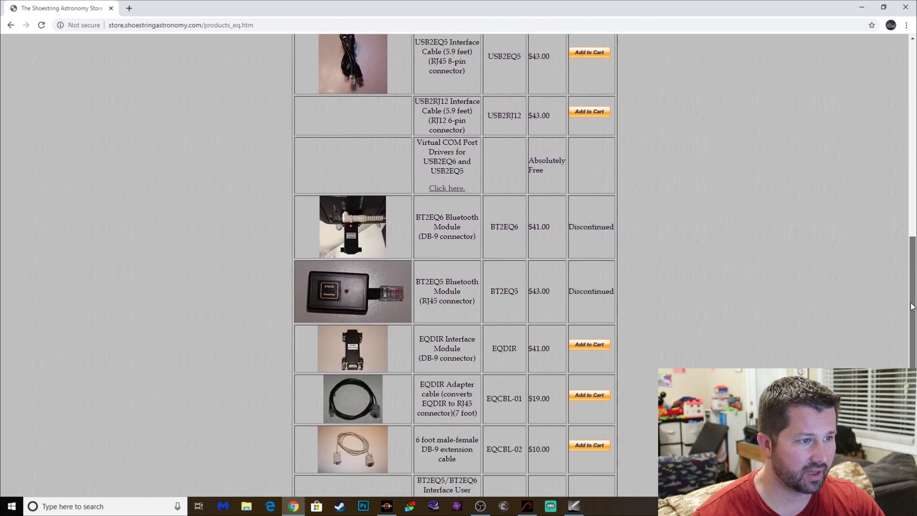
pyautogui.scroll(1, 415, 337)
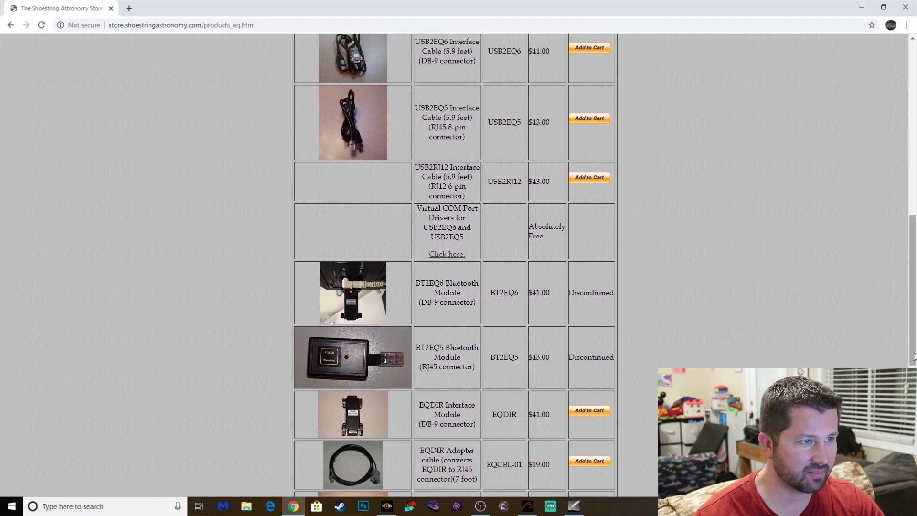
pyautogui.scroll(5, 902, 346)
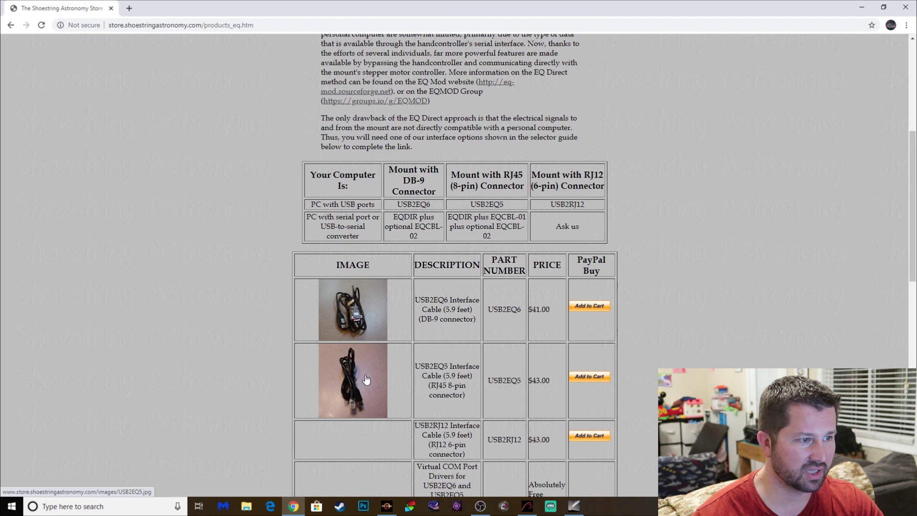
pyautogui.scroll(-1, 387, 334)
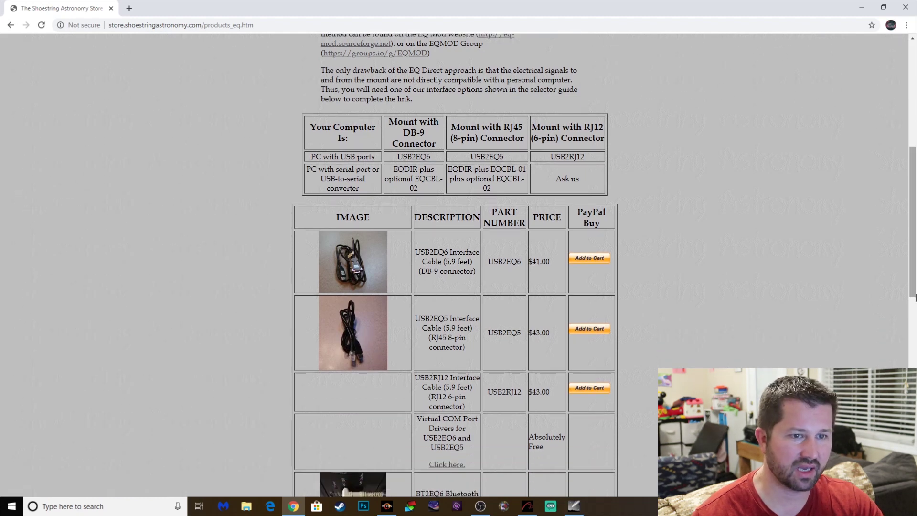
pyautogui.moveTo(915, 291); pyautogui.dragTo(914, 186)
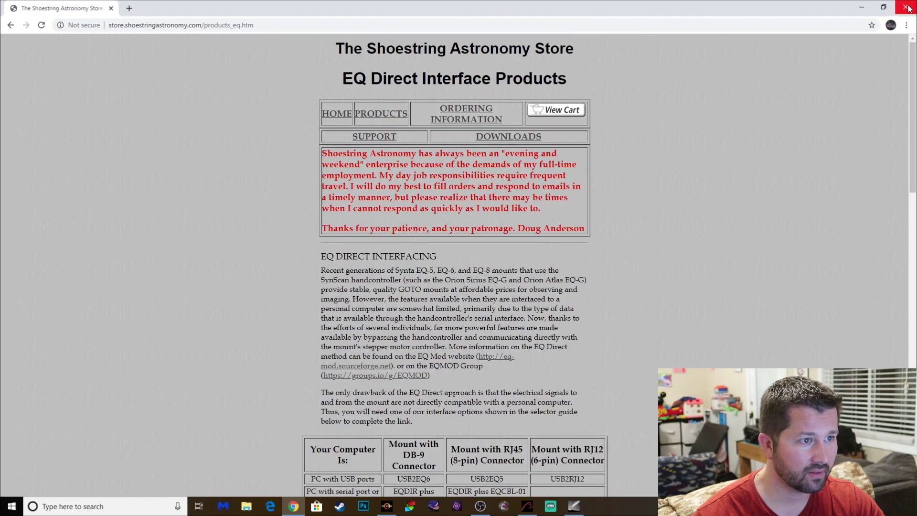